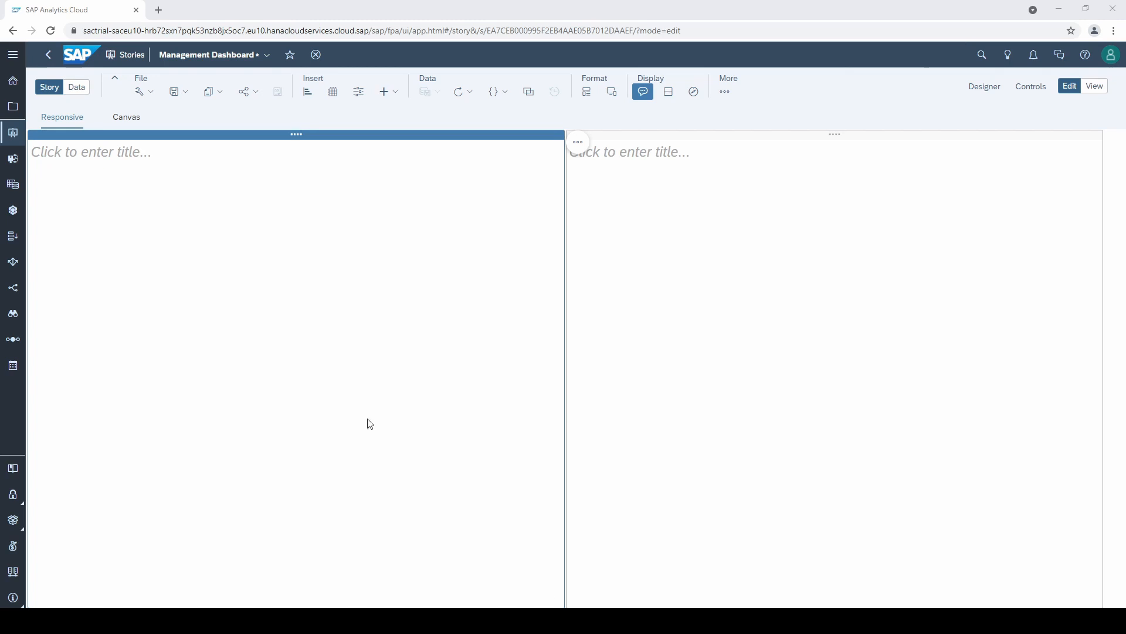
{"action": "mouse_move", "coordinate": [57, 121]}
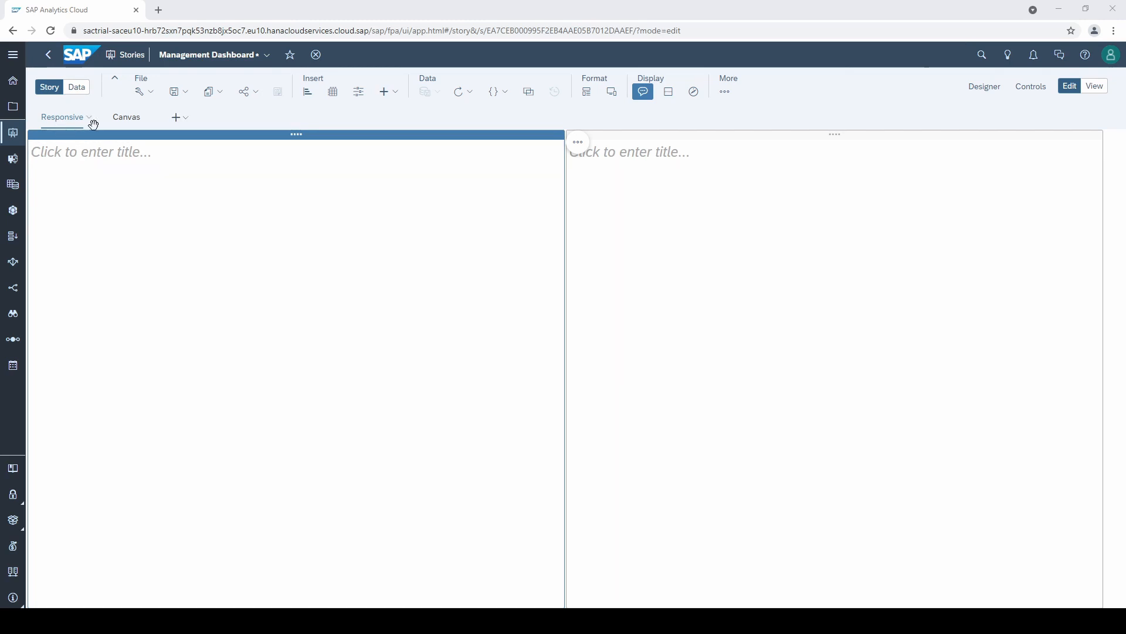
{"action": "left_click", "coordinate": [188, 121]}
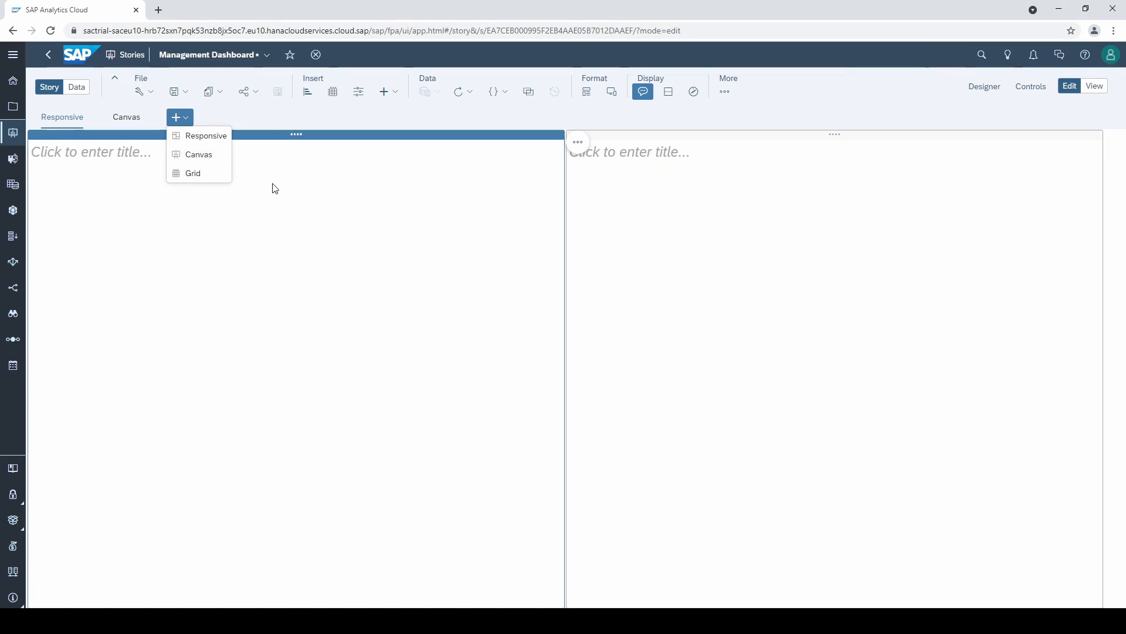
{"action": "left_click", "coordinate": [273, 199]}
Add a horizontal bar chart to the Canvas page with Sales as its measure
{"action": "left_click", "coordinate": [126, 118]}
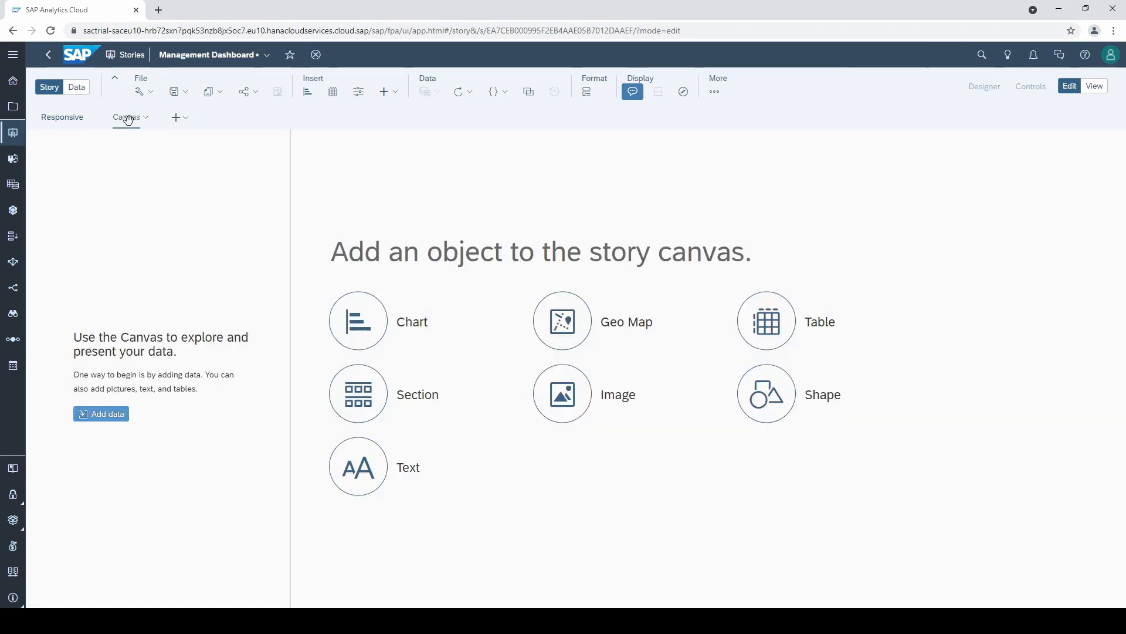
{"action": "left_click", "coordinate": [354, 317]}
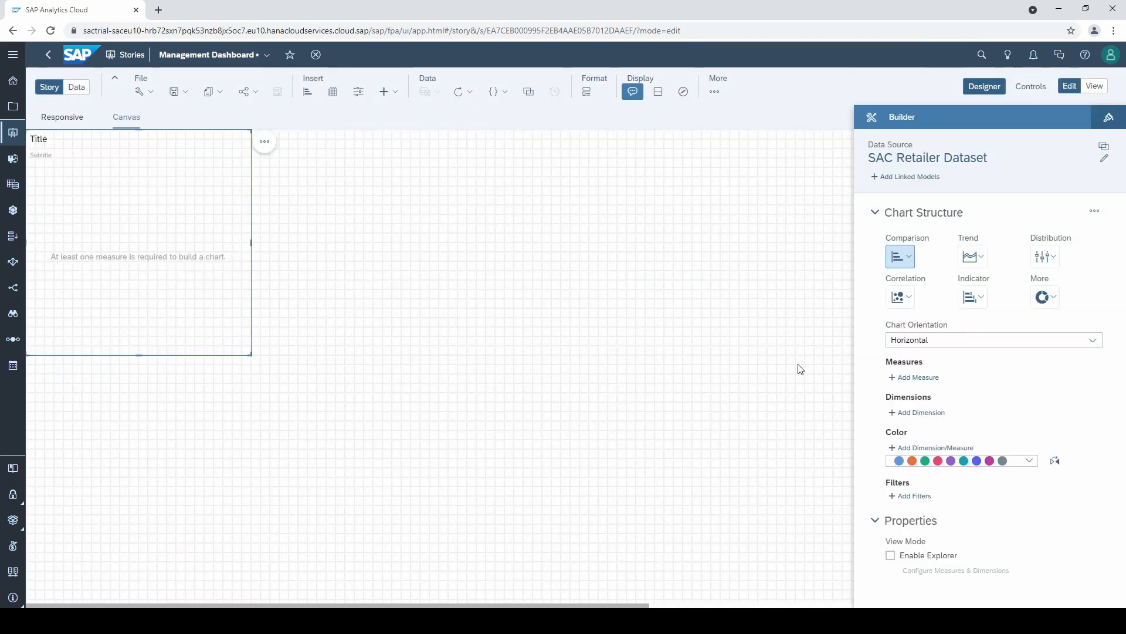
{"action": "left_click", "coordinate": [906, 378]}
{"action": "type", "text": "sa"}
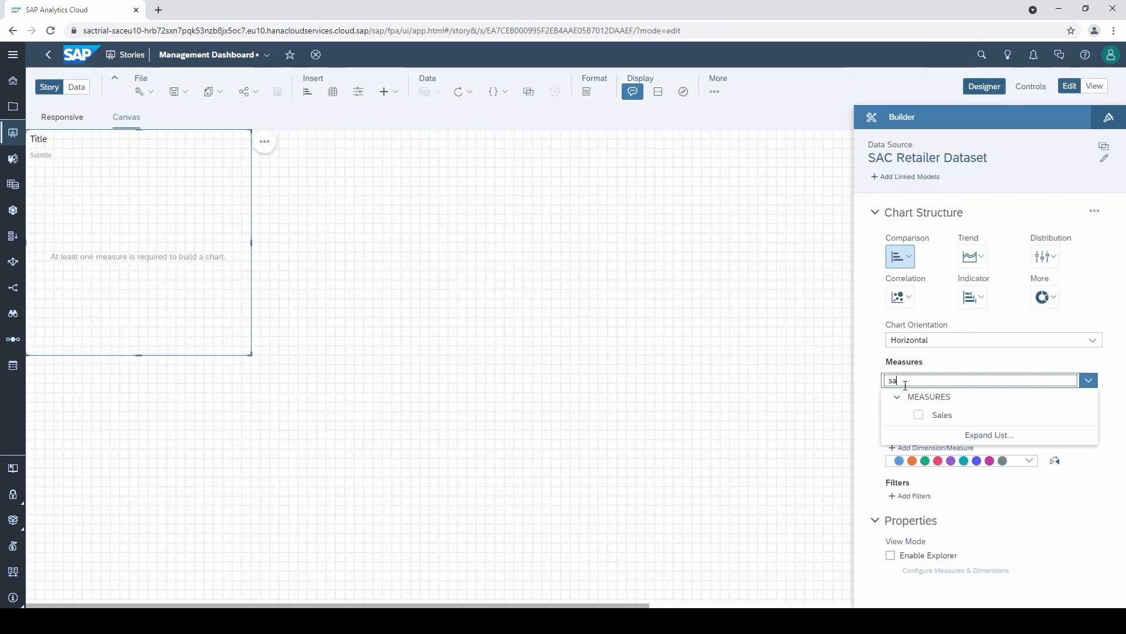
{"action": "type", "text": "le"}
{"action": "left_click", "coordinate": [937, 416]}
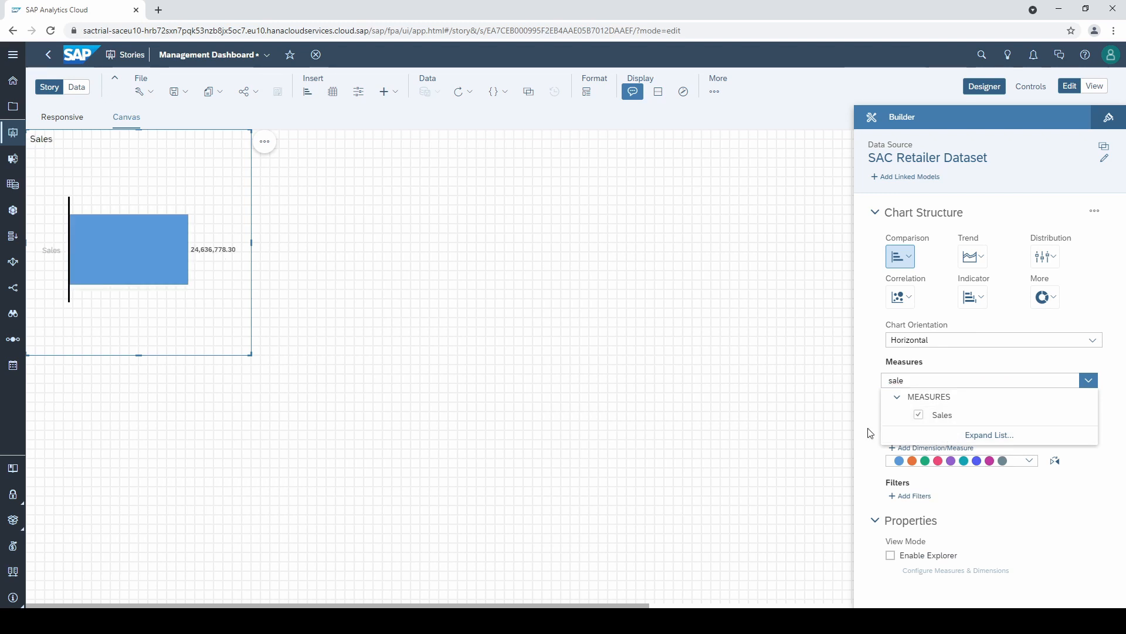
Break the Sales chart down by the Market dimension
{"action": "left_click", "coordinate": [914, 433]}
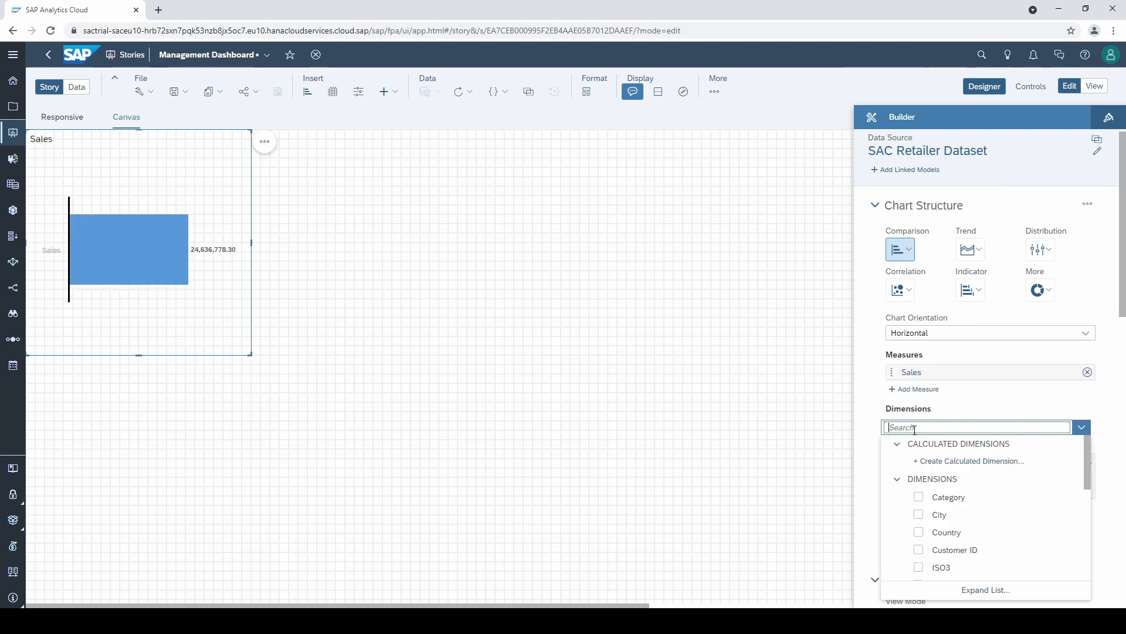
{"action": "type", "text": "mark"}
{"action": "left_click", "coordinate": [919, 461]}
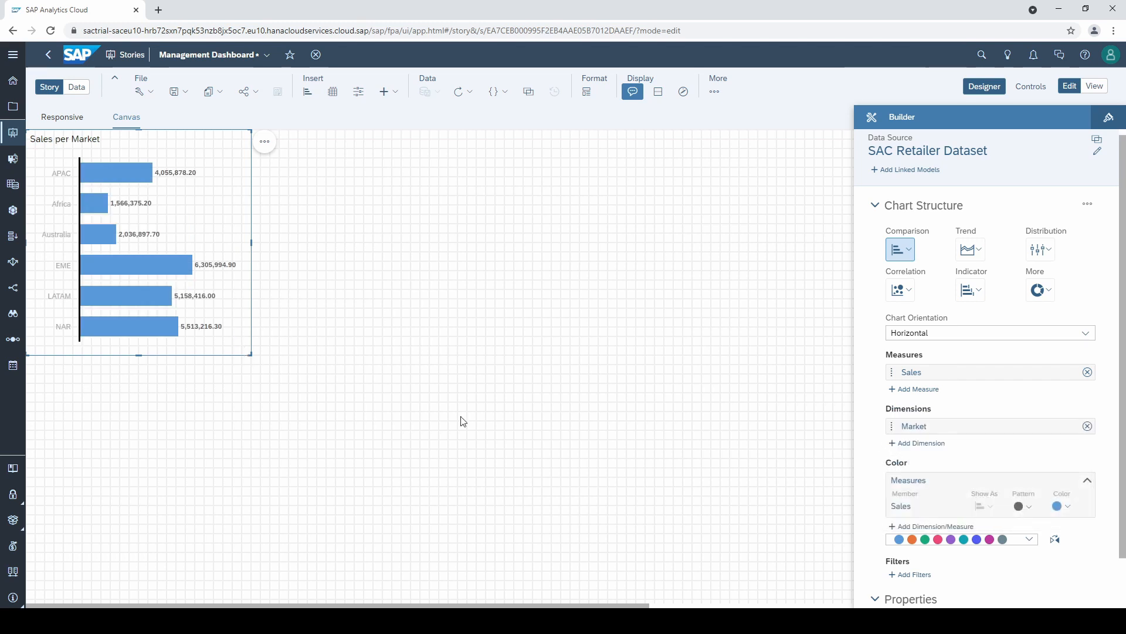
{"action": "left_click", "coordinate": [491, 318]}
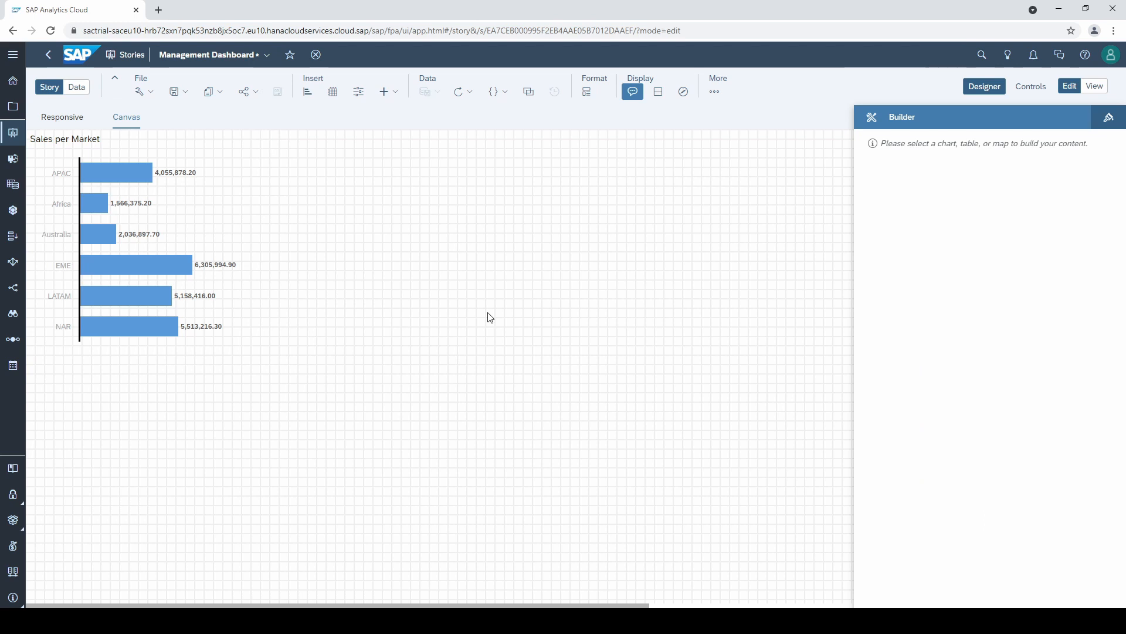
Turn the Canvas page's grid display off and on again in the page styling options
{"action": "left_click", "coordinate": [1112, 126]}
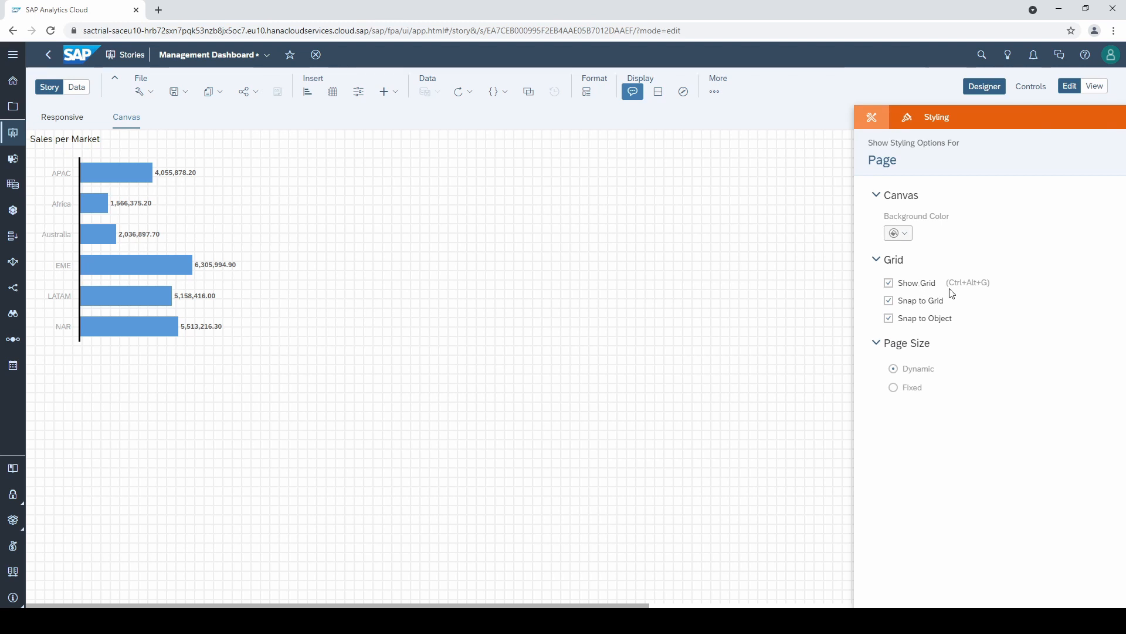
{"action": "left_click", "coordinate": [931, 283]}
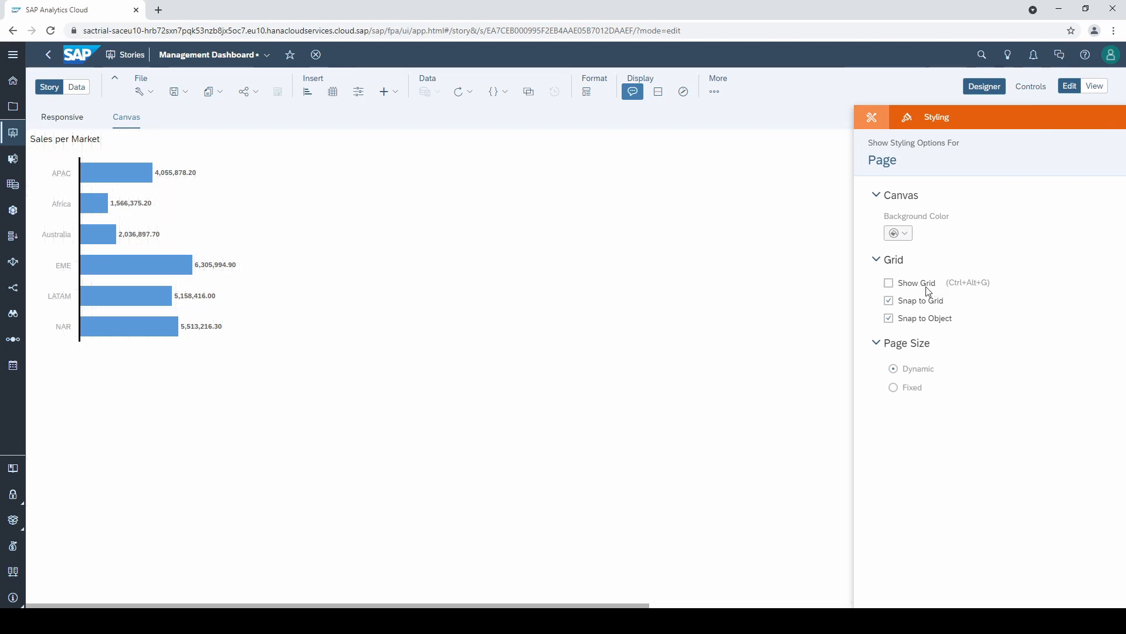
{"action": "left_click", "coordinate": [929, 292]}
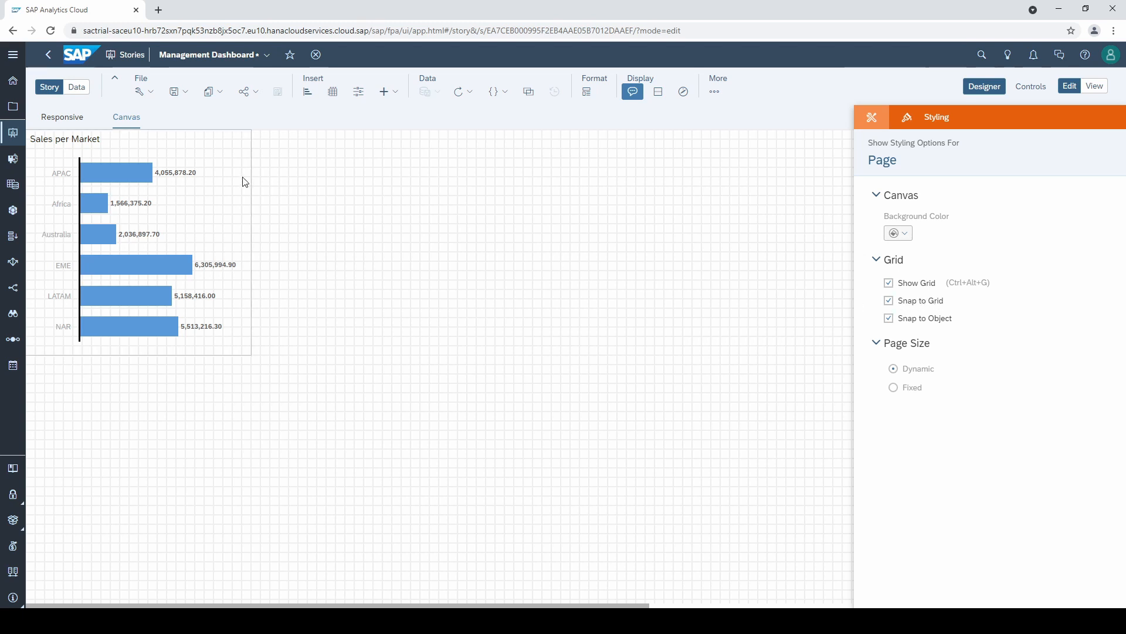
Move the Sales per Market chart slightly down and right, away from the canvas corner
{"action": "left_click_drag", "start_coordinate": [250, 176], "coordinate": [279, 196]}
{"action": "left_click", "coordinate": [830, 232]}
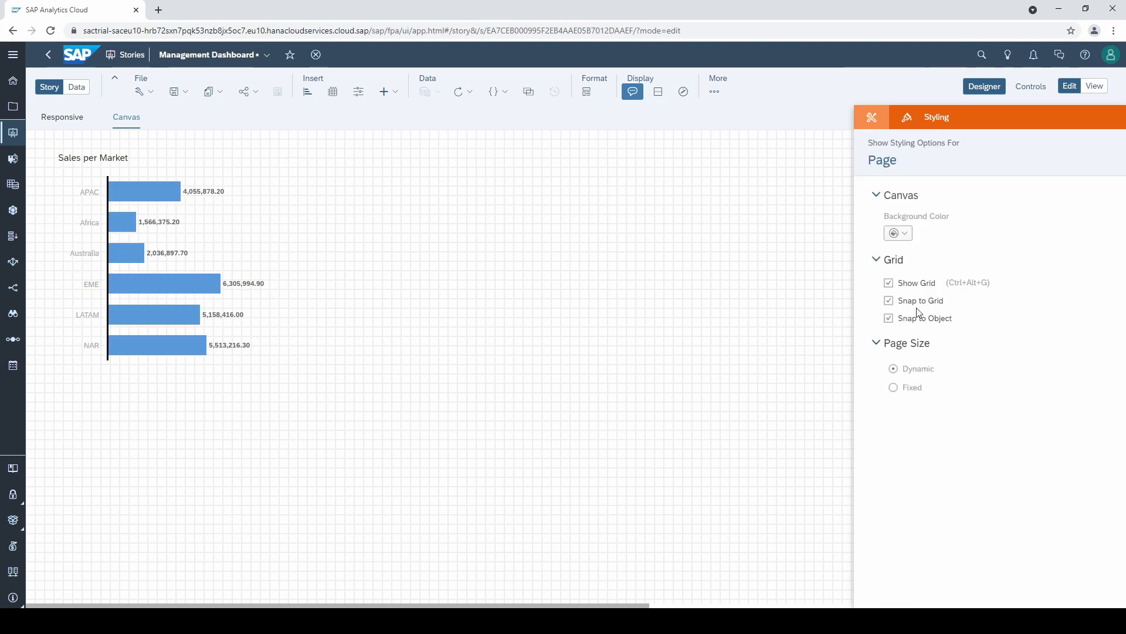
{"action": "left_click", "coordinate": [271, 210]}
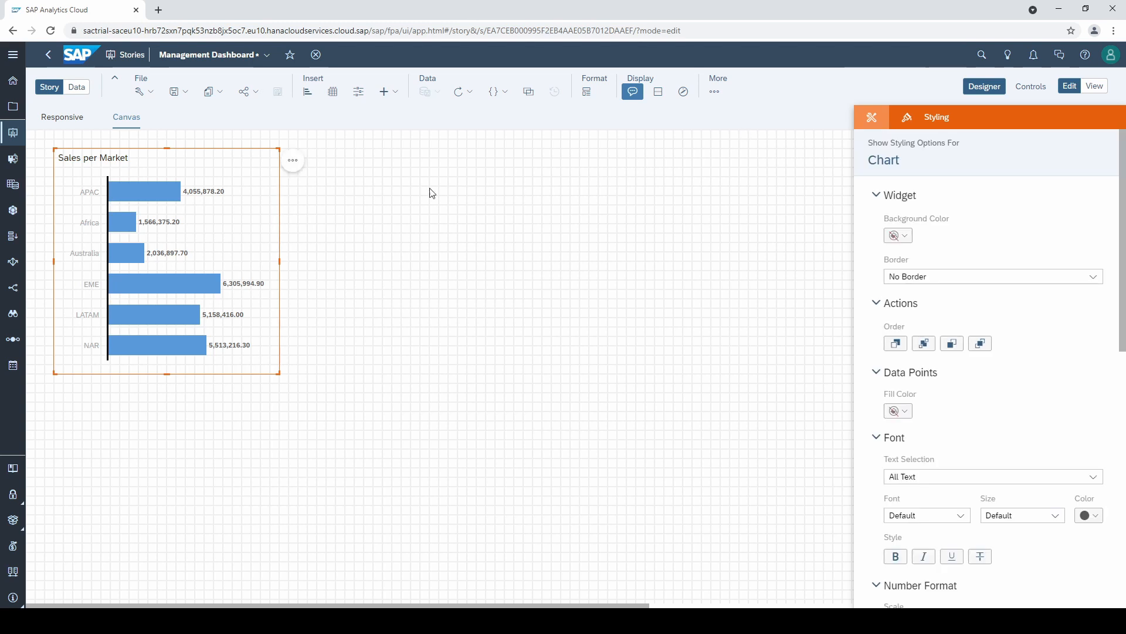
{"action": "left_click", "coordinate": [376, 194]}
Insert a second chart on the Canvas page as a Numeric Point with Sales as the primary value
{"action": "left_click", "coordinate": [307, 92]}
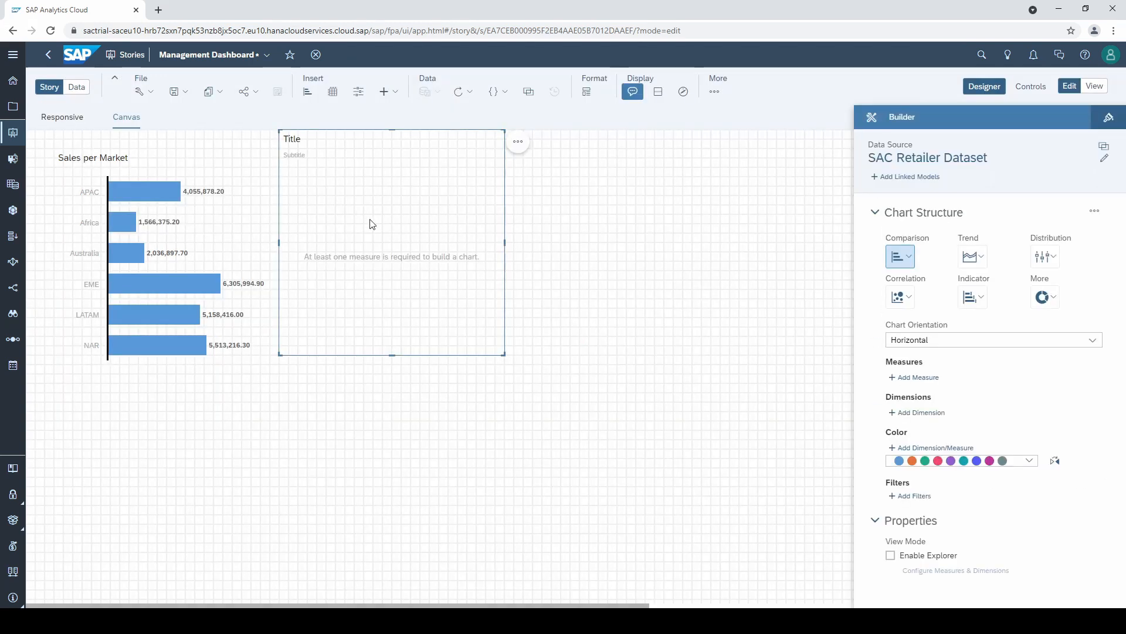
{"action": "left_click", "coordinate": [974, 297]}
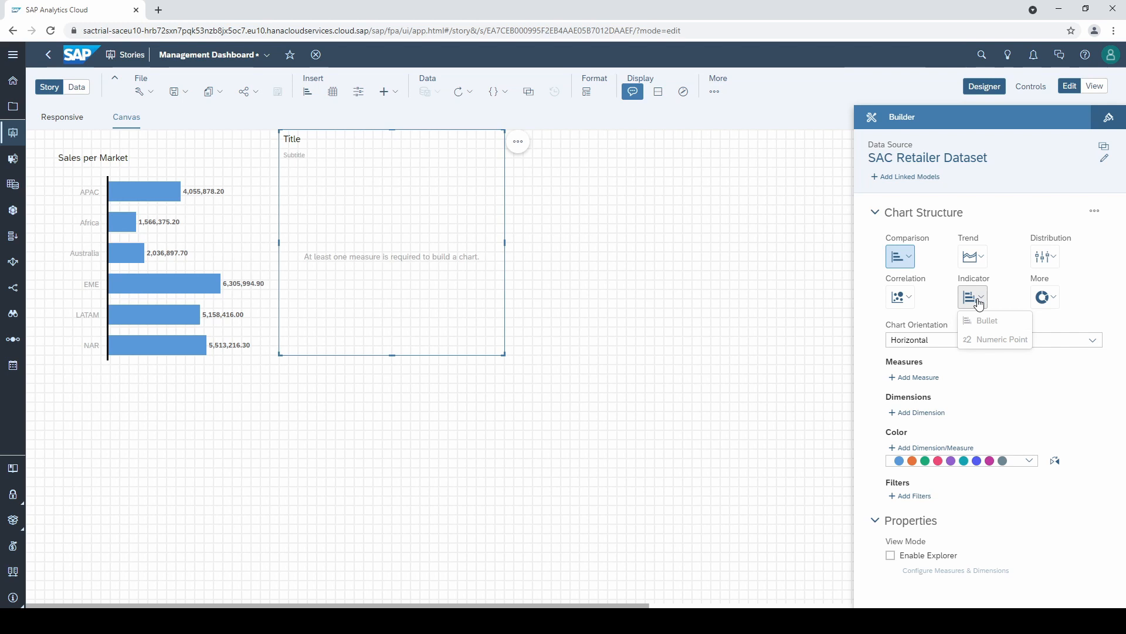
{"action": "left_click", "coordinate": [997, 337]}
{"action": "left_click", "coordinate": [926, 368]}
{"action": "type", "text": "sa"}
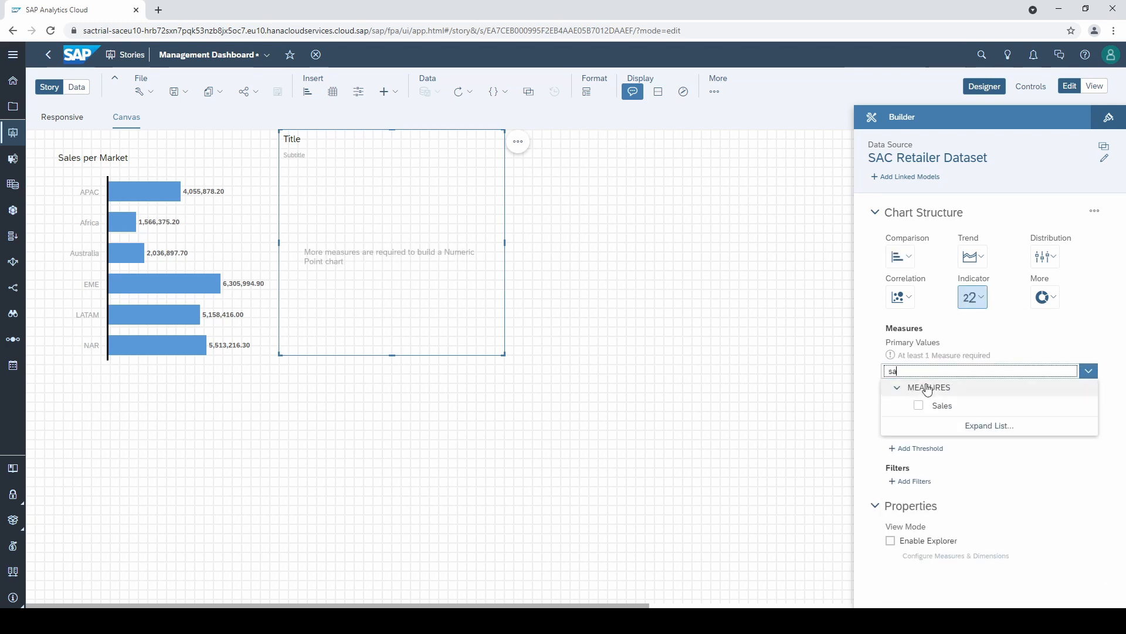
{"action": "left_click", "coordinate": [922, 403]}
Shrink the Sales numeric point and place it overlapping the upper right part of the bar chart
{"action": "left_click_drag", "start_coordinate": [504, 354], "coordinate": [403, 250]}
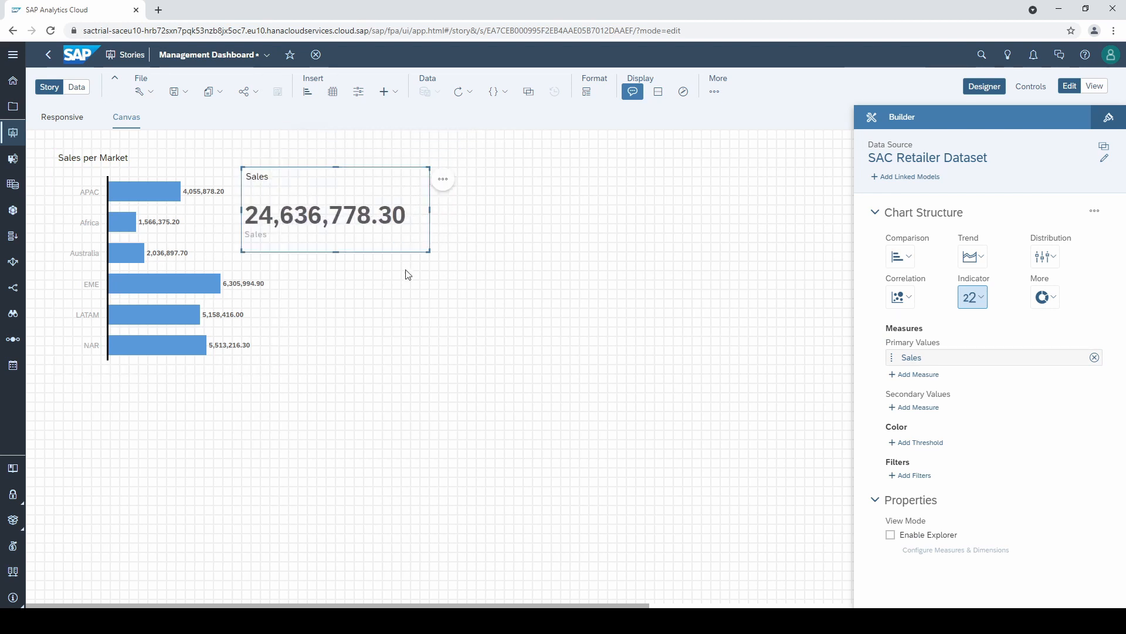
{"action": "left_click", "coordinate": [262, 274], "text": "ctrl"}
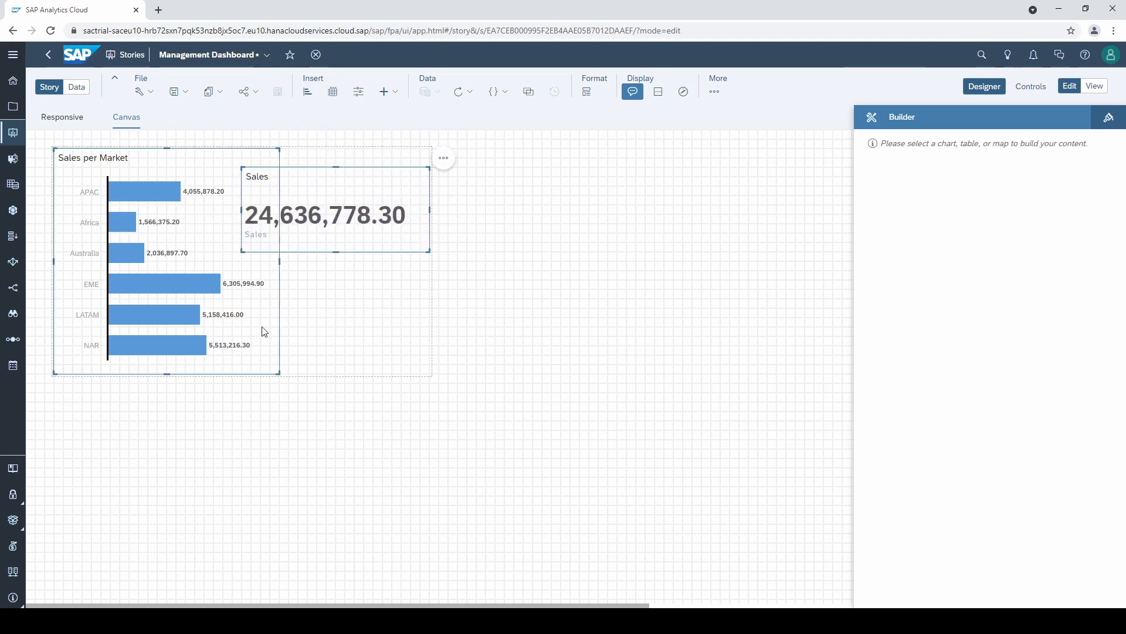
{"action": "left_click", "coordinate": [508, 326]}
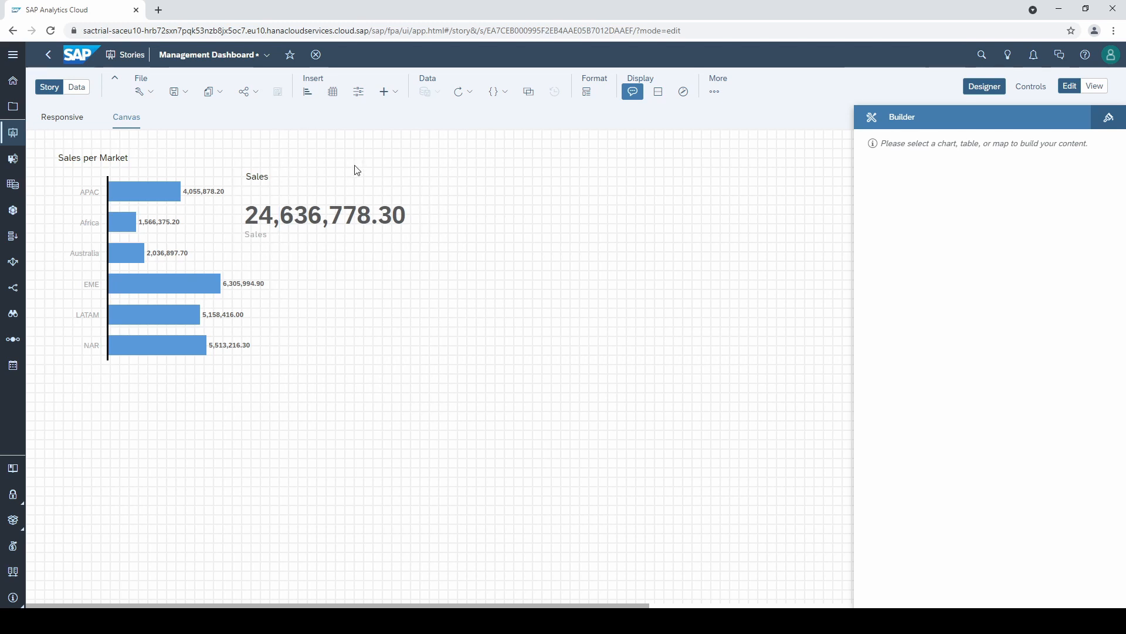
Duplicate the Sales per Market bar chart three times, placing the copies in a row to its right
{"action": "left_click", "coordinate": [252, 162]}
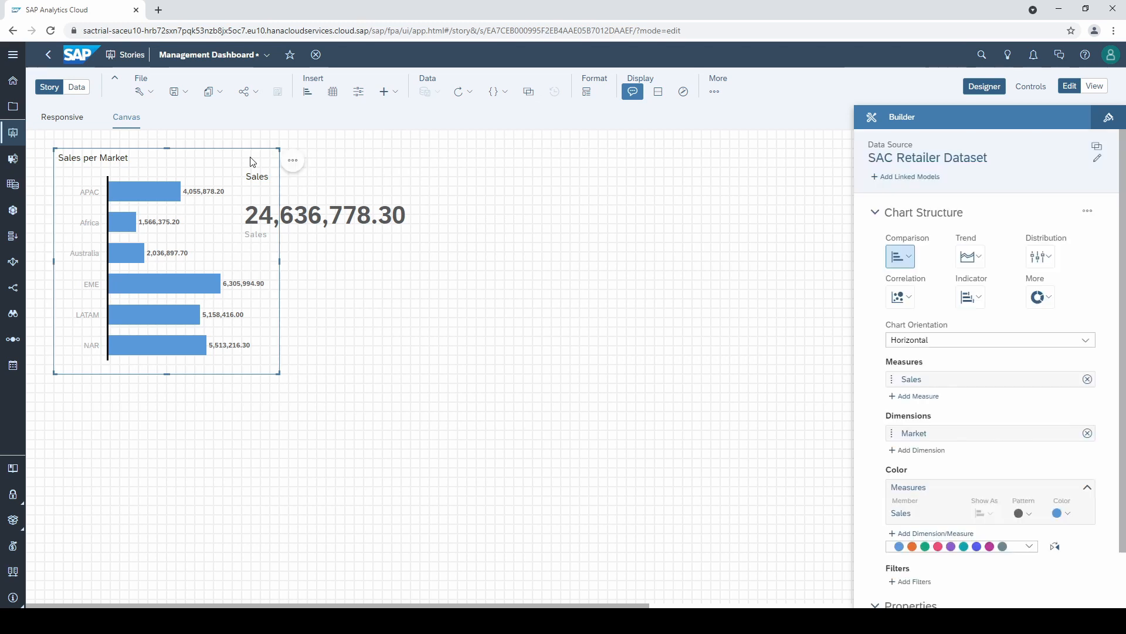
{"action": "key", "text": "ctrl+c"}
{"action": "key", "text": "ctrl+v"}
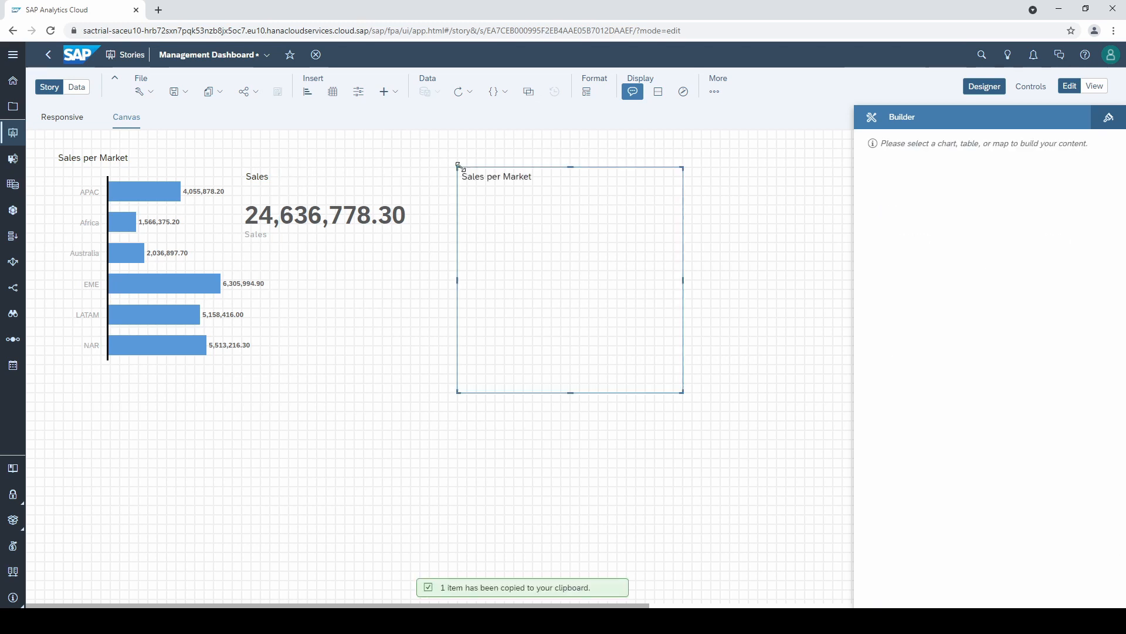
{"action": "left_click_drag", "start_coordinate": [506, 173], "coordinate": [528, 169]}
{"action": "key", "text": "ctrl+v"}
{"action": "left_click_drag", "start_coordinate": [353, 168], "coordinate": [599, 168]}
{"action": "left_click_drag", "start_coordinate": [387, 606], "coordinate": [225, 606]}
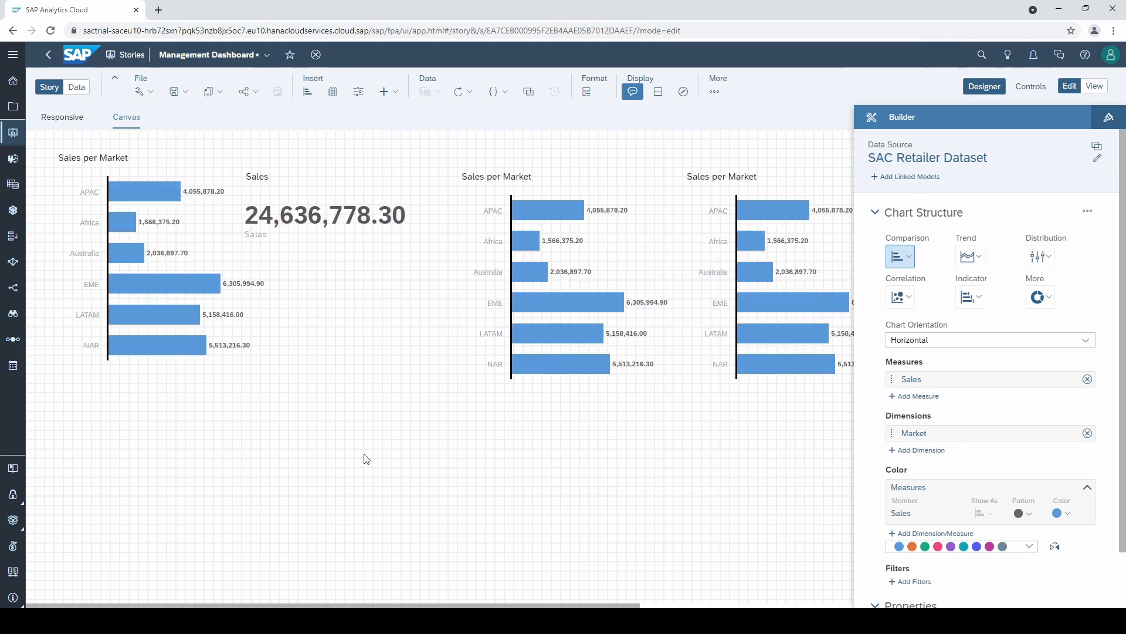
Delete the Sales numeric point chart from the Canvas page
{"action": "left_click", "coordinate": [193, 161]}
{"action": "left_click", "coordinate": [352, 217]}
{"action": "key", "text": "Delete"}
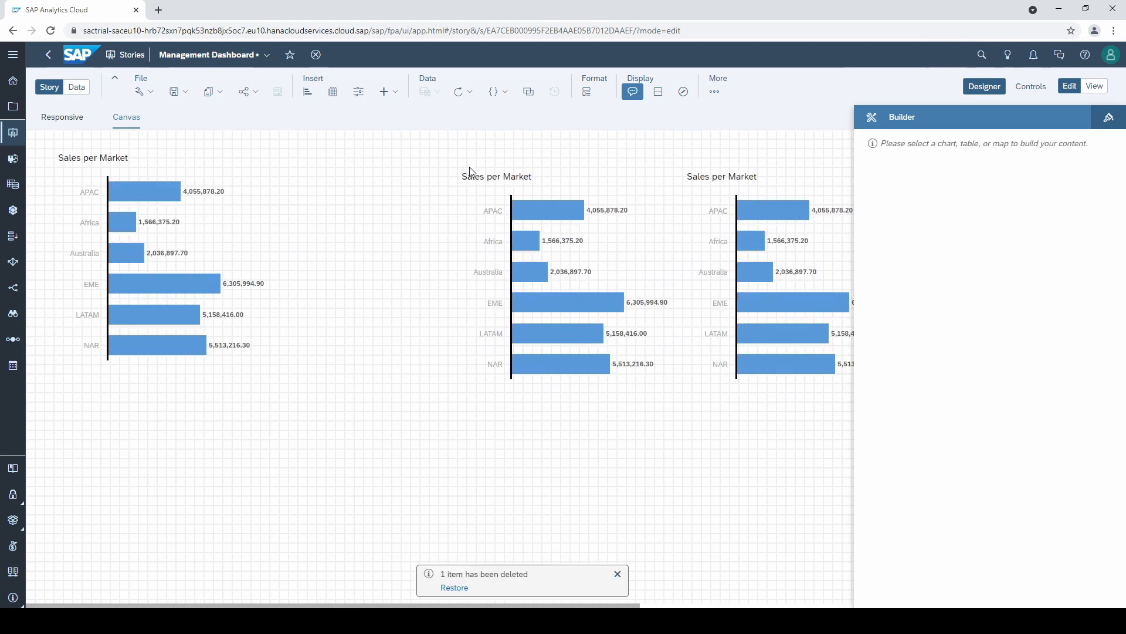
Align the three chart copies edge to edge with the original Sales per Market chart in one row
{"action": "left_click_drag", "start_coordinate": [496, 169], "coordinate": [297, 145]}
{"action": "left_click_drag", "start_coordinate": [780, 171], "coordinate": [603, 152]}
{"action": "left_click_drag", "start_coordinate": [446, 605], "coordinate": [567, 606]}
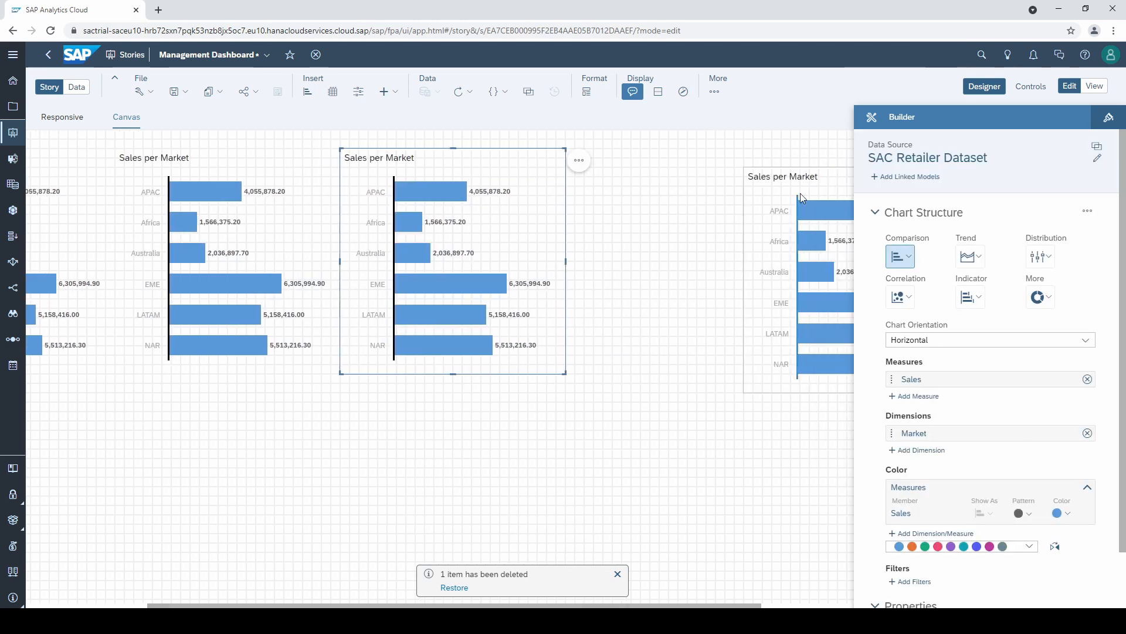
{"action": "left_click_drag", "start_coordinate": [785, 172], "coordinate": [619, 152]}
Copy all four charts from the Canvas page into the first lane of the Responsive page
{"action": "key", "text": "ctrl+a"}
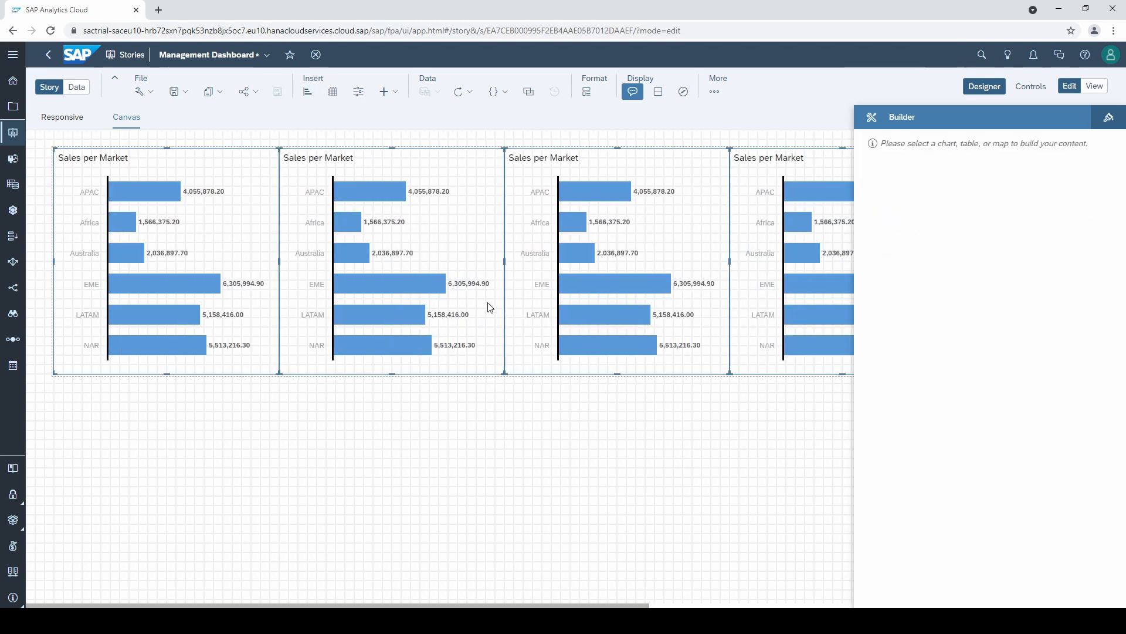
{"action": "key", "text": "ctrl+c"}
{"action": "left_click", "coordinate": [66, 118]}
{"action": "left_click", "coordinate": [372, 262]}
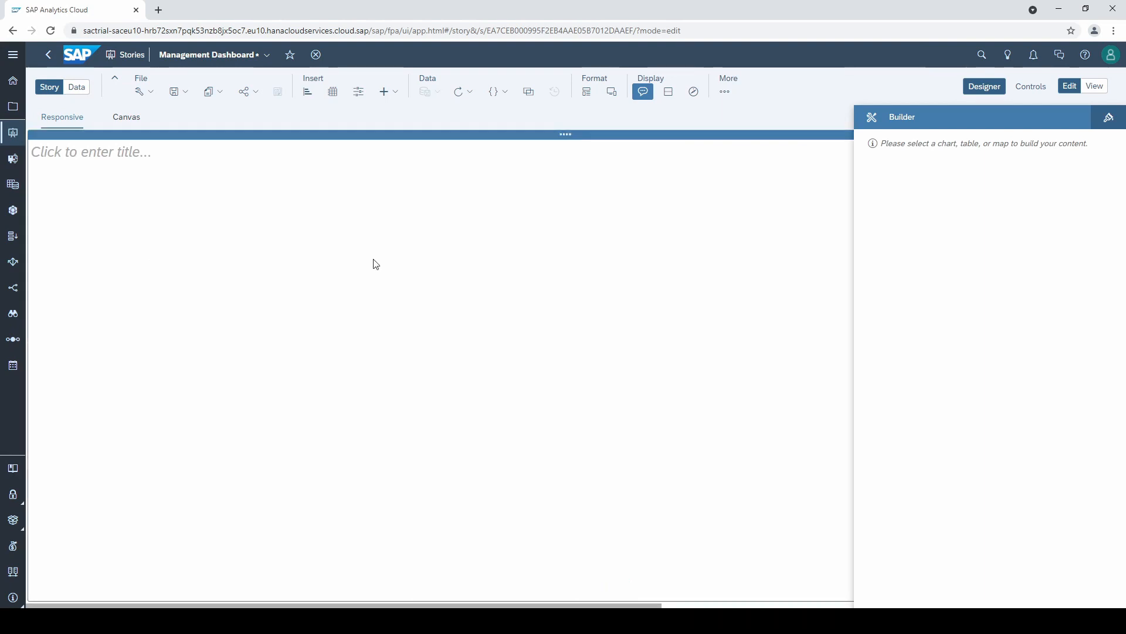
{"action": "key", "text": "ctrl+v"}
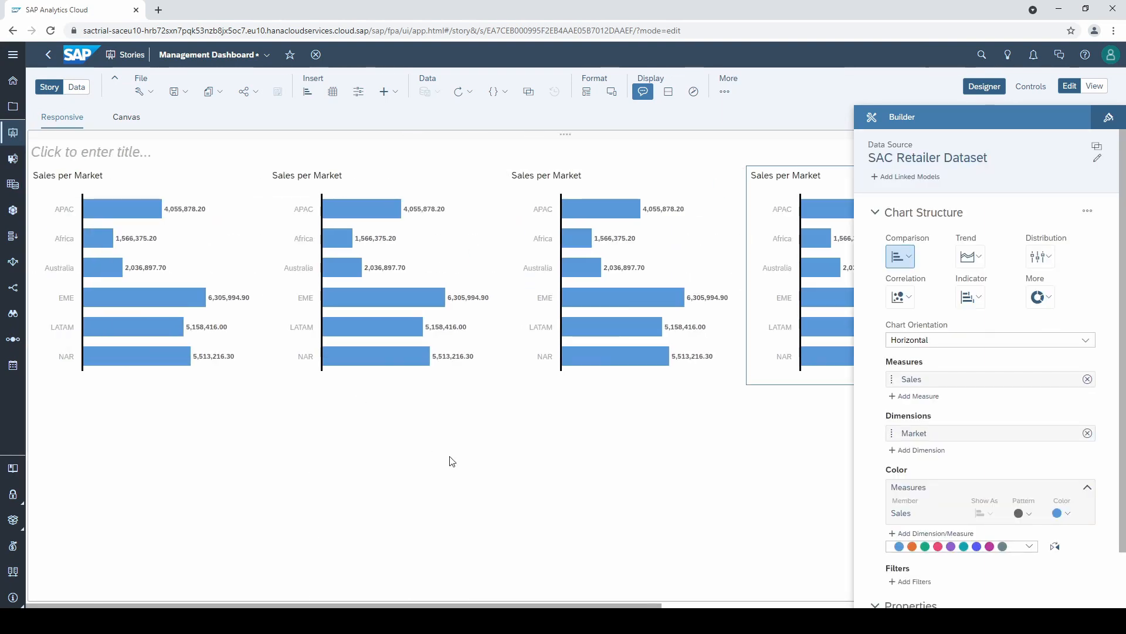
Show the grid on the Responsive page through the lane and page styling options
{"action": "left_click", "coordinate": [454, 459]}
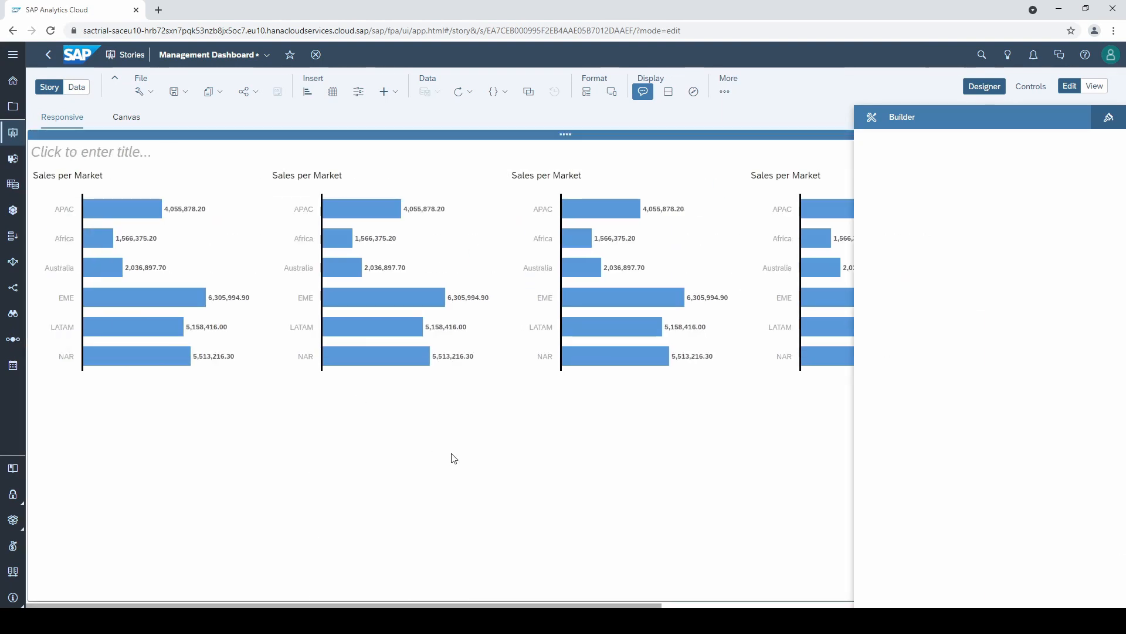
{"action": "left_click", "coordinate": [1109, 116]}
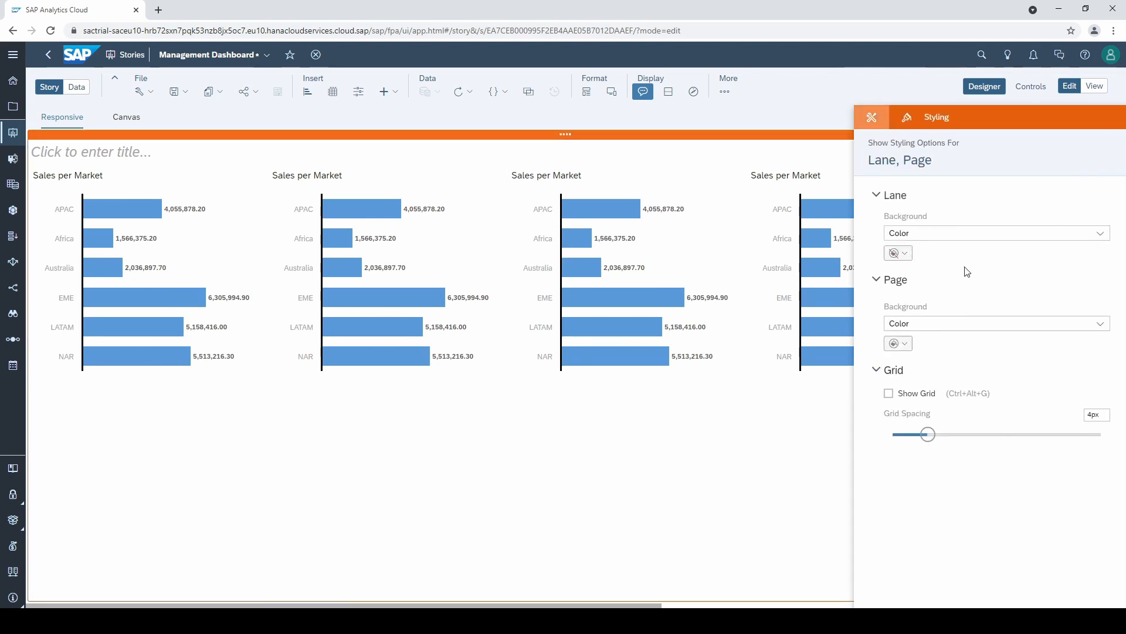
{"action": "left_click", "coordinate": [888, 393]}
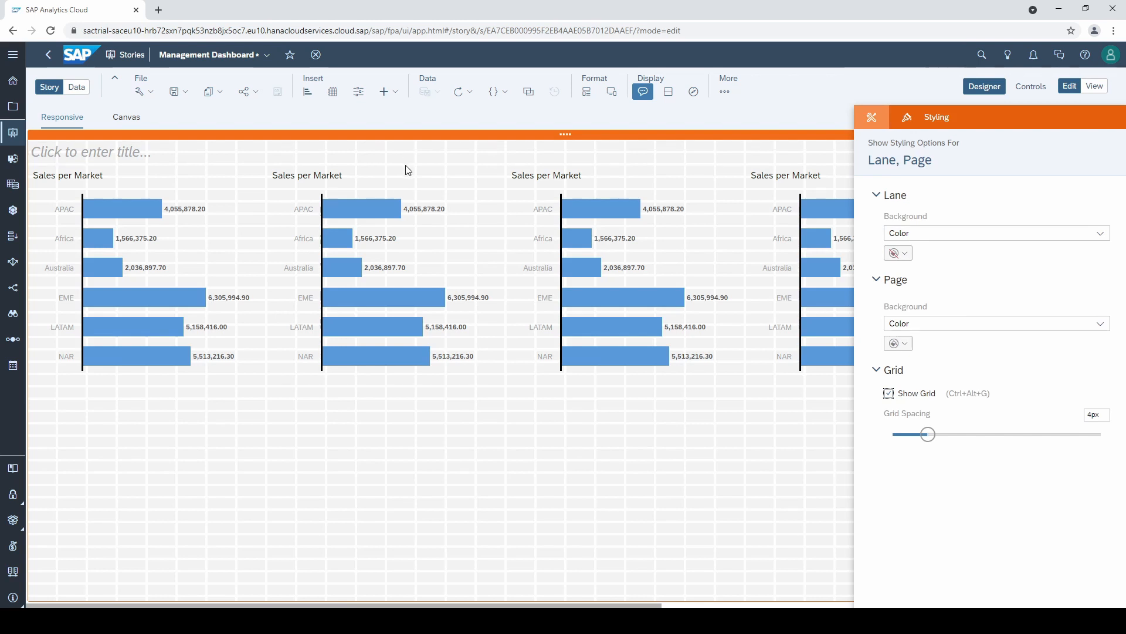
Try to move the second Sales per Market chart down into the empty space of the lane
{"action": "left_click_drag", "start_coordinate": [406, 168], "coordinate": [413, 315]}
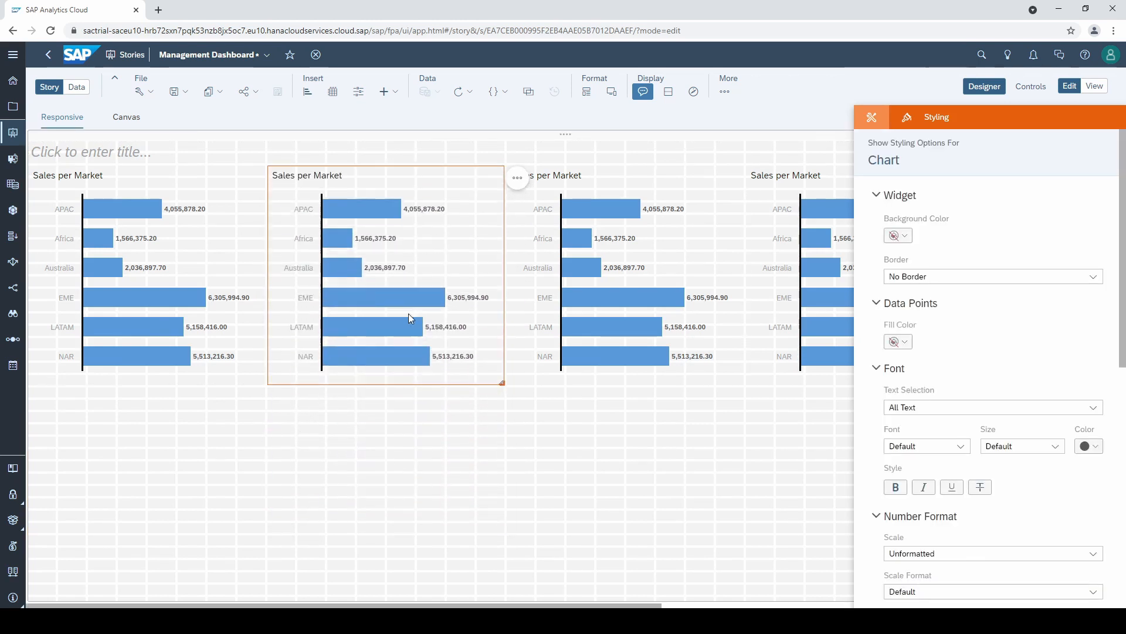
{"action": "left_click_drag", "start_coordinate": [419, 166], "coordinate": [435, 358]}
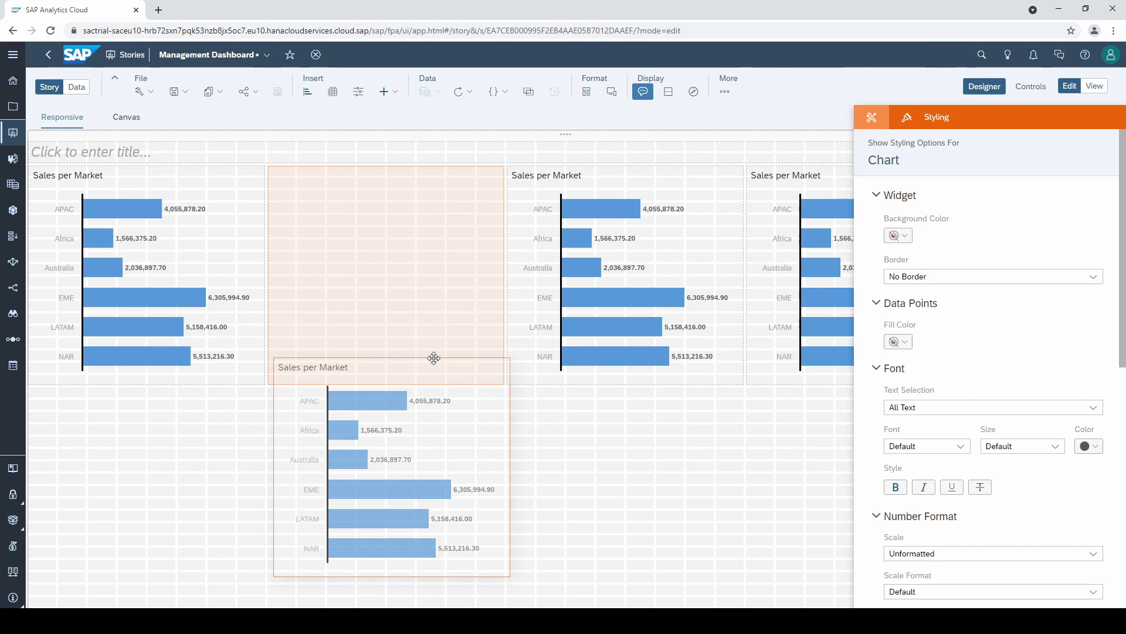
{"action": "left_click_drag", "start_coordinate": [434, 358], "coordinate": [423, 314]}
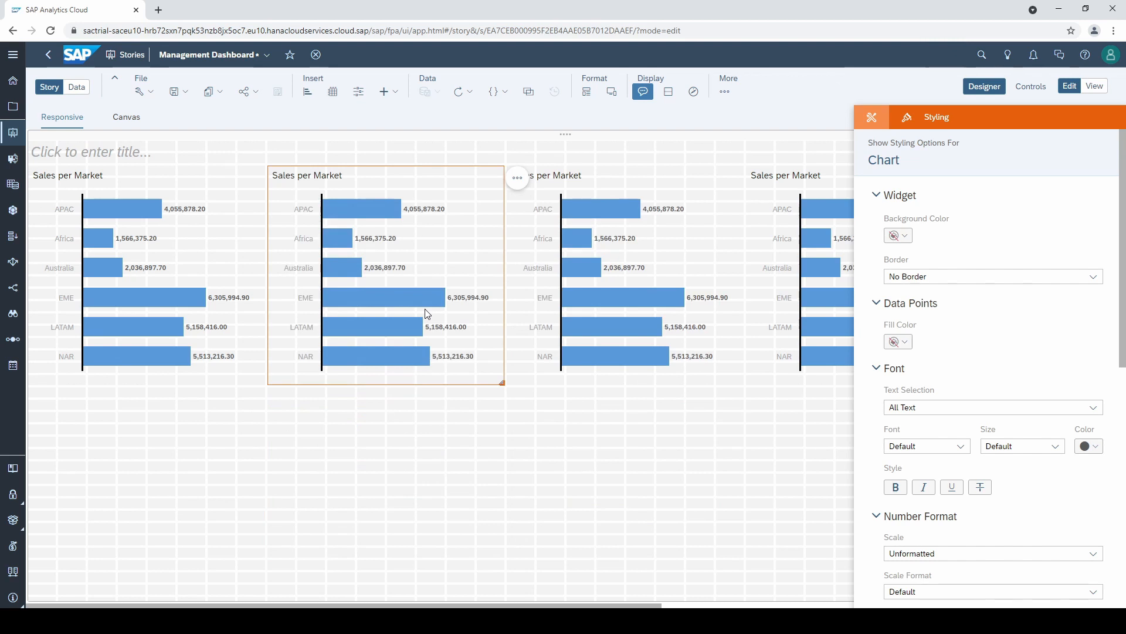
{"action": "left_click", "coordinate": [491, 458]}
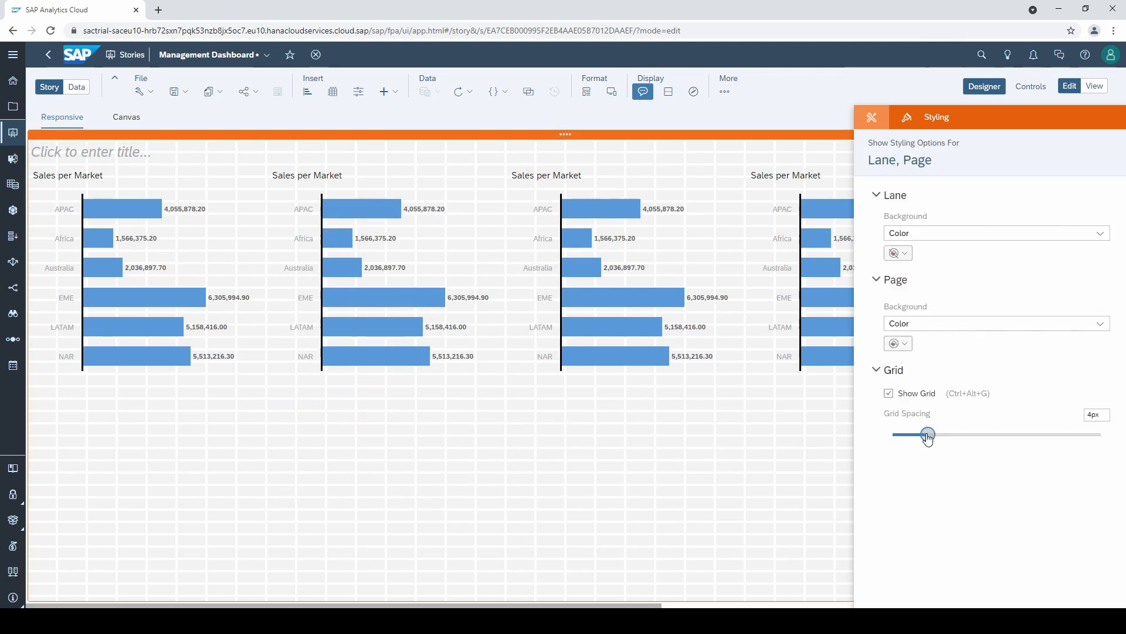
Open the story in view mode and resize the browser window narrower and wider to examine how the Responsive page's charts adapt
{"action": "mouse_move", "coordinate": [928, 434]}
{"action": "left_mouse_down"}
{"action": "mouse_move", "coordinate": [893, 434]}
{"action": "mouse_move", "coordinate": [1002, 439]}
{"action": "mouse_move", "coordinate": [928, 434]}
{"action": "left_mouse_up"}
{"action": "left_click", "coordinate": [1095, 86]}
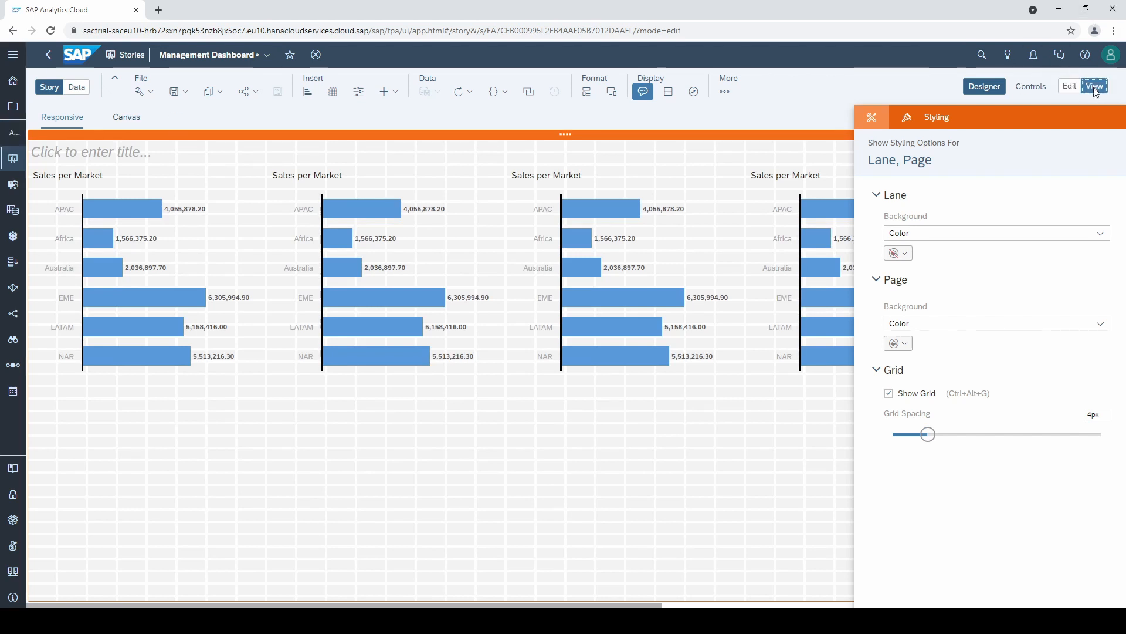
{"action": "left_click", "coordinate": [1087, 10]}
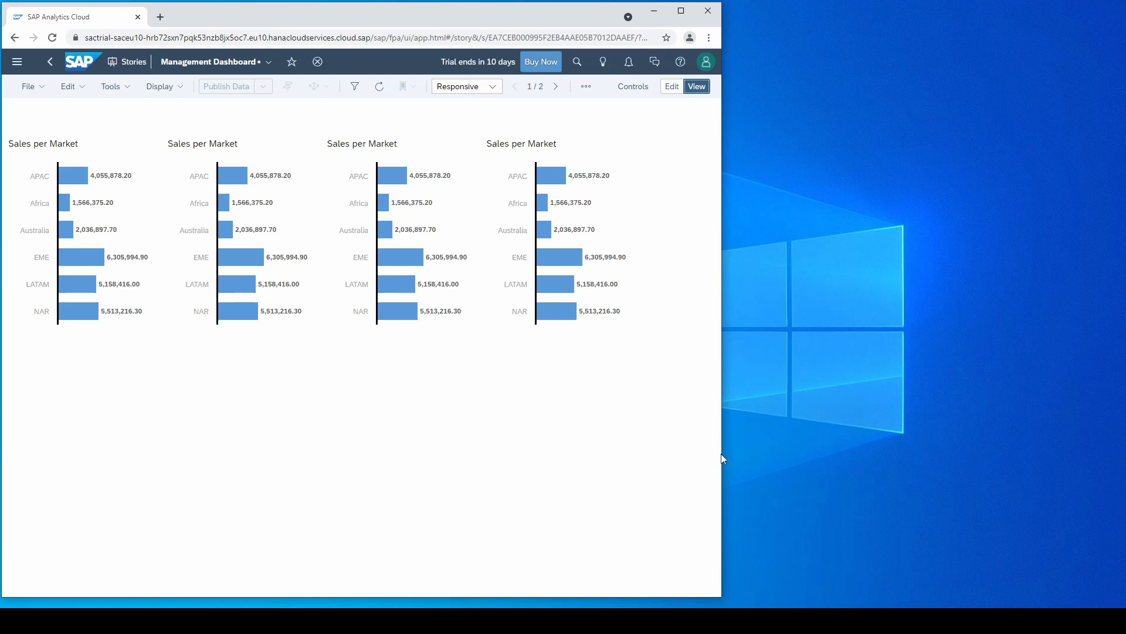
{"action": "left_click_drag", "start_coordinate": [723, 452], "coordinate": [613, 457]}
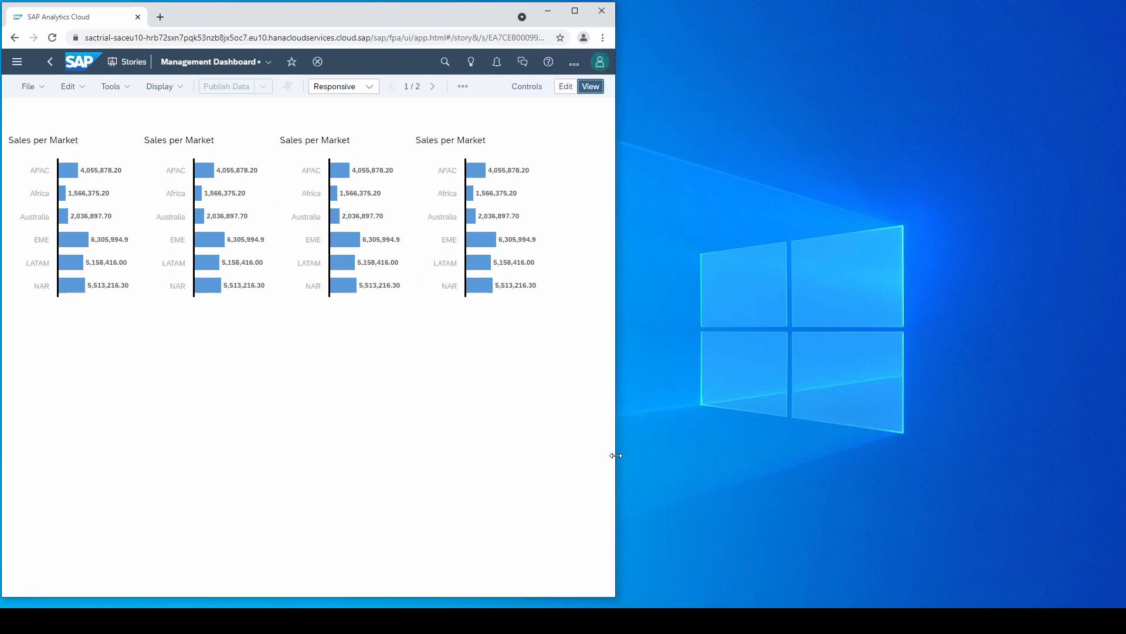
{"action": "left_click_drag", "start_coordinate": [615, 455], "coordinate": [1056, 450]}
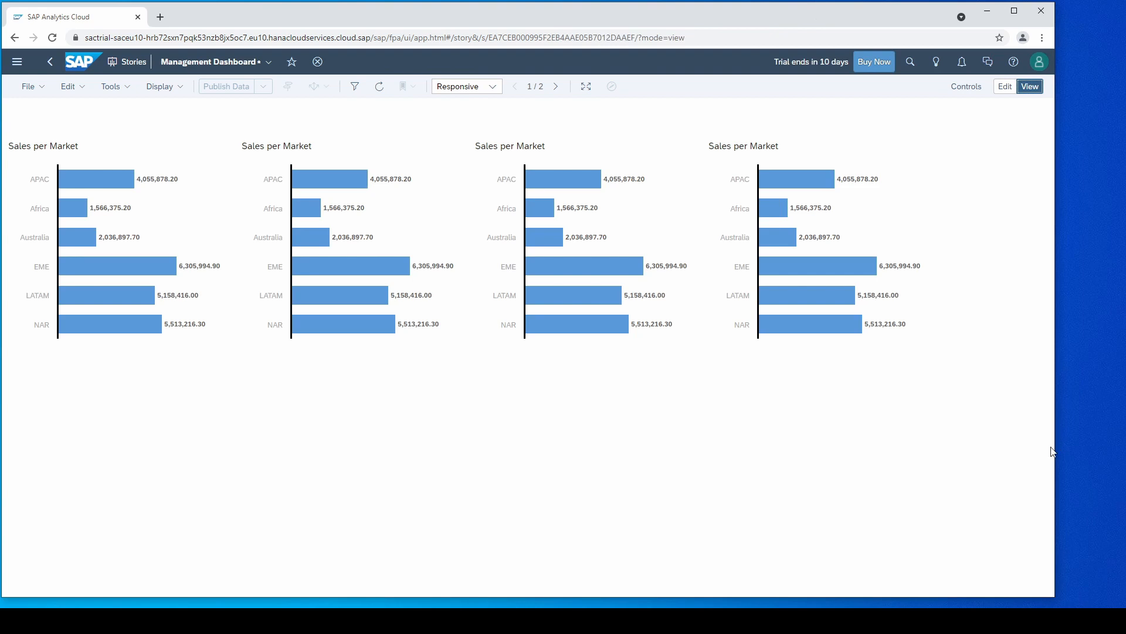
Switch to the Canvas page, narrow and widen the browser window to examine its chart layout, and return to the Responsive page
{"action": "left_click", "coordinate": [494, 88]}
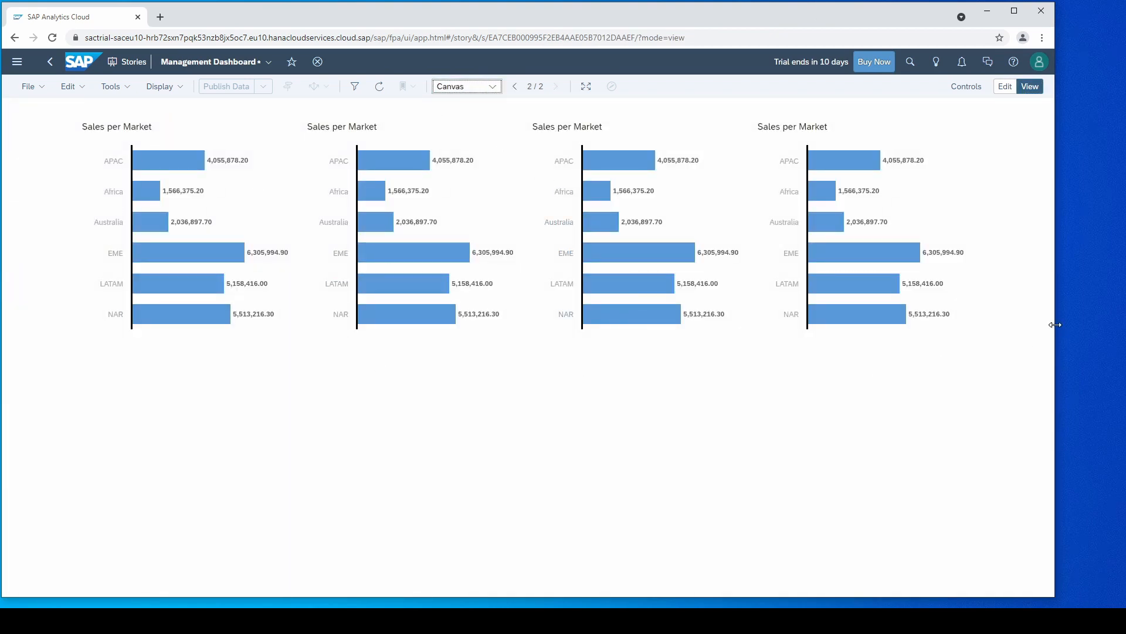
{"action": "left_click_drag", "start_coordinate": [1056, 325], "coordinate": [644, 331]}
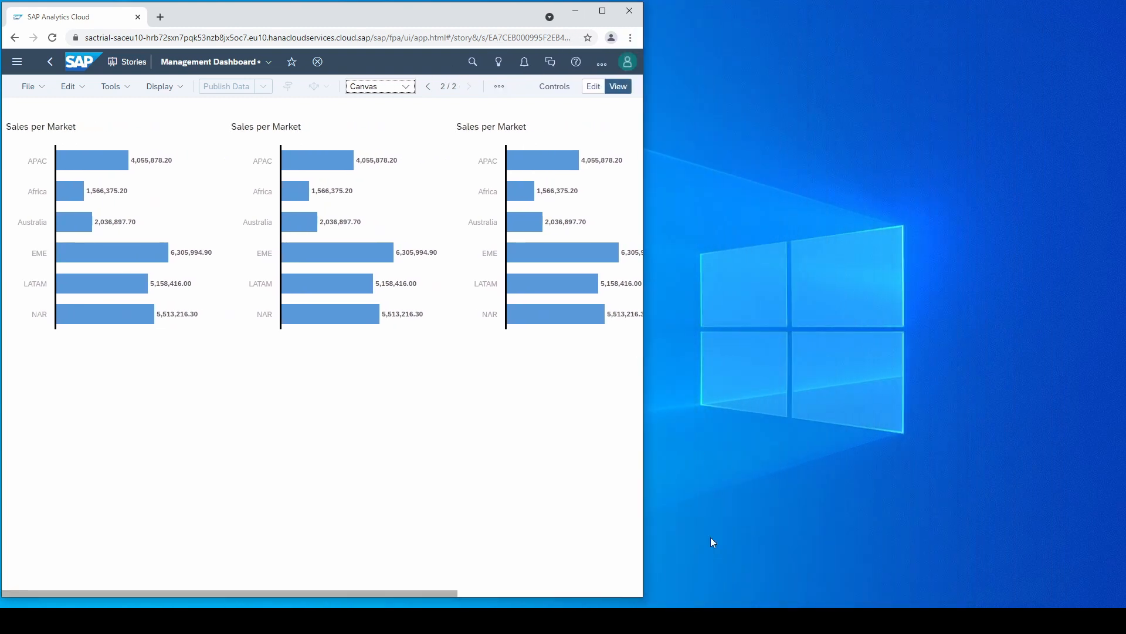
{"action": "mouse_move", "coordinate": [436, 593]}
{"action": "left_mouse_down"}
{"action": "mouse_move", "coordinate": [671, 595]}
{"action": "mouse_move", "coordinate": [424, 597]}
{"action": "left_mouse_up"}
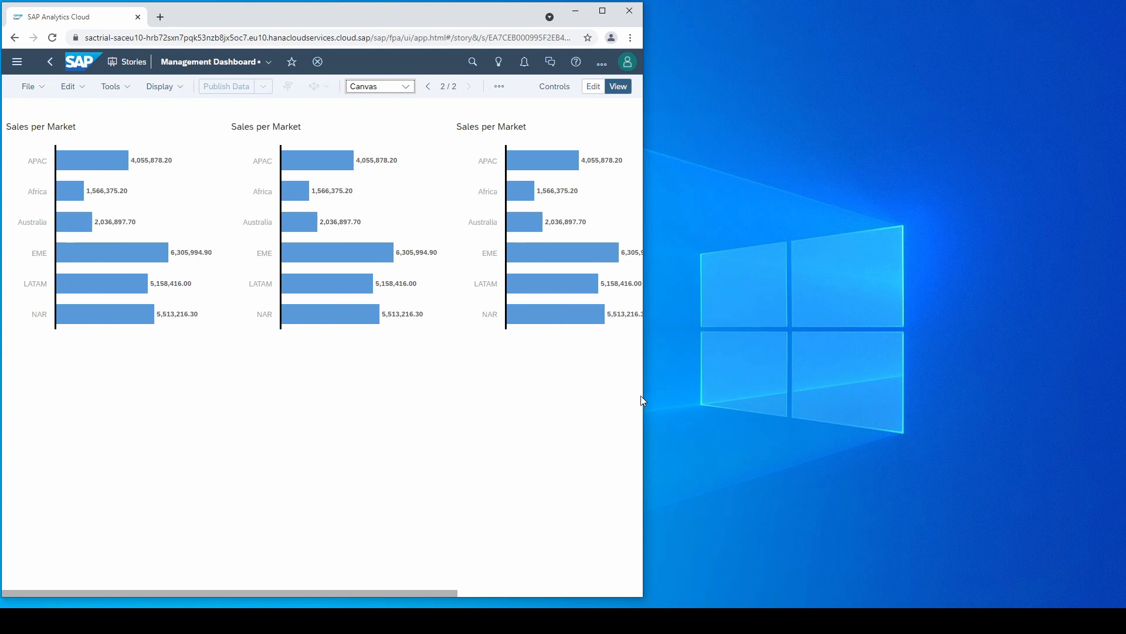
{"action": "left_click_drag", "start_coordinate": [643, 398], "coordinate": [1023, 414]}
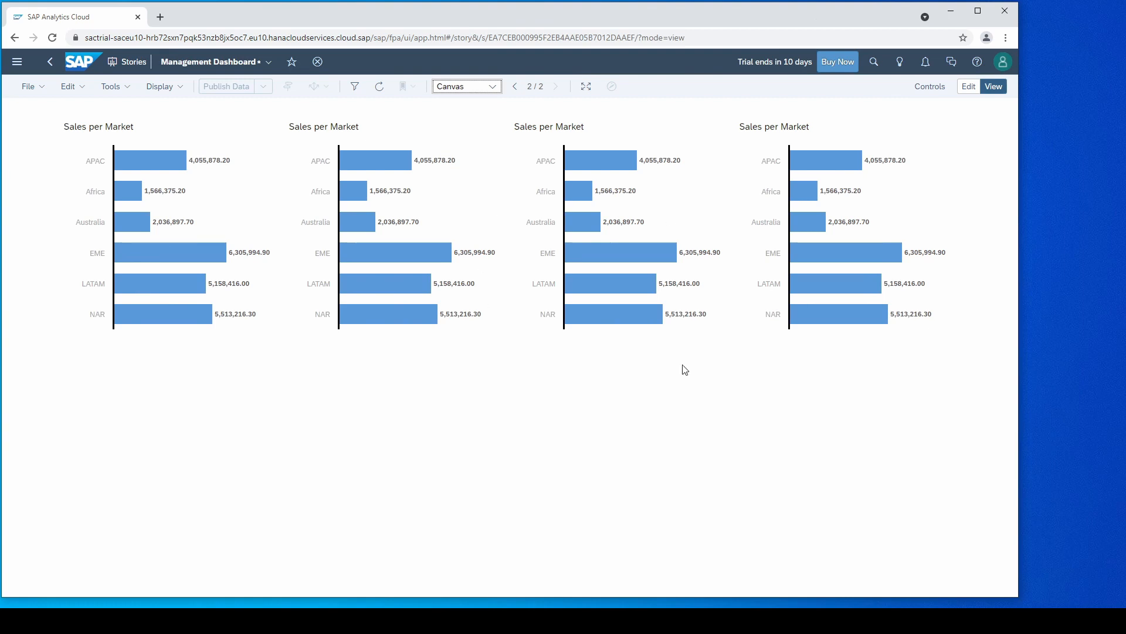
{"action": "left_click", "coordinate": [492, 87]}
{"action": "left_click", "coordinate": [485, 106]}
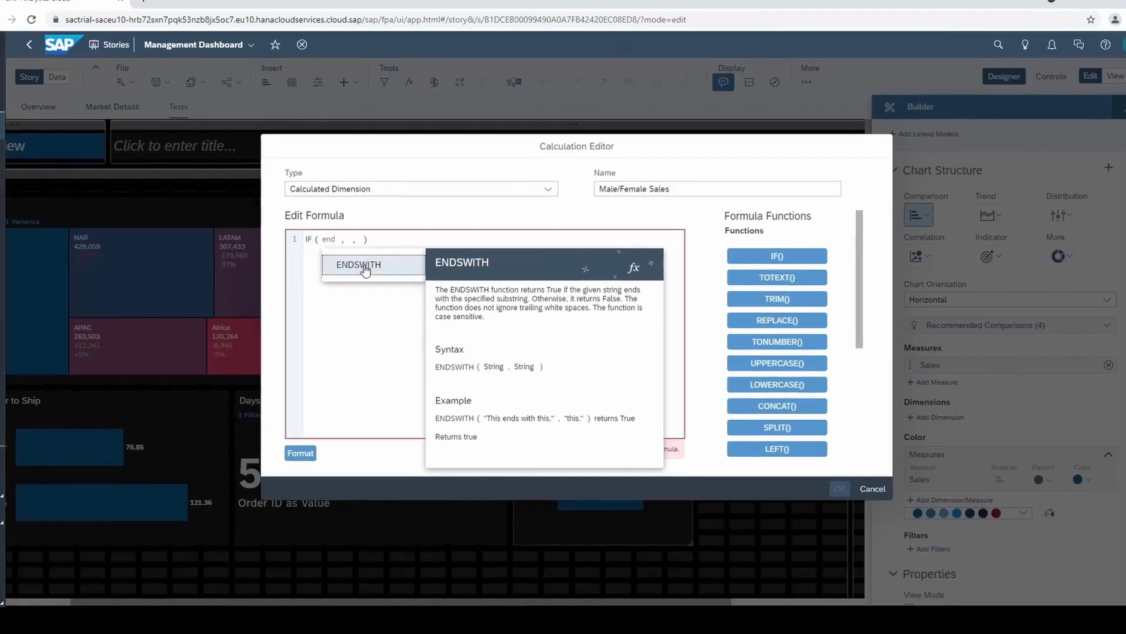
Insert the ENDSWITH function with Customer ID as its first argument into the IF formula of the Male/Female Sales calculated dimension
{"action": "left_click", "coordinate": [364, 265]}
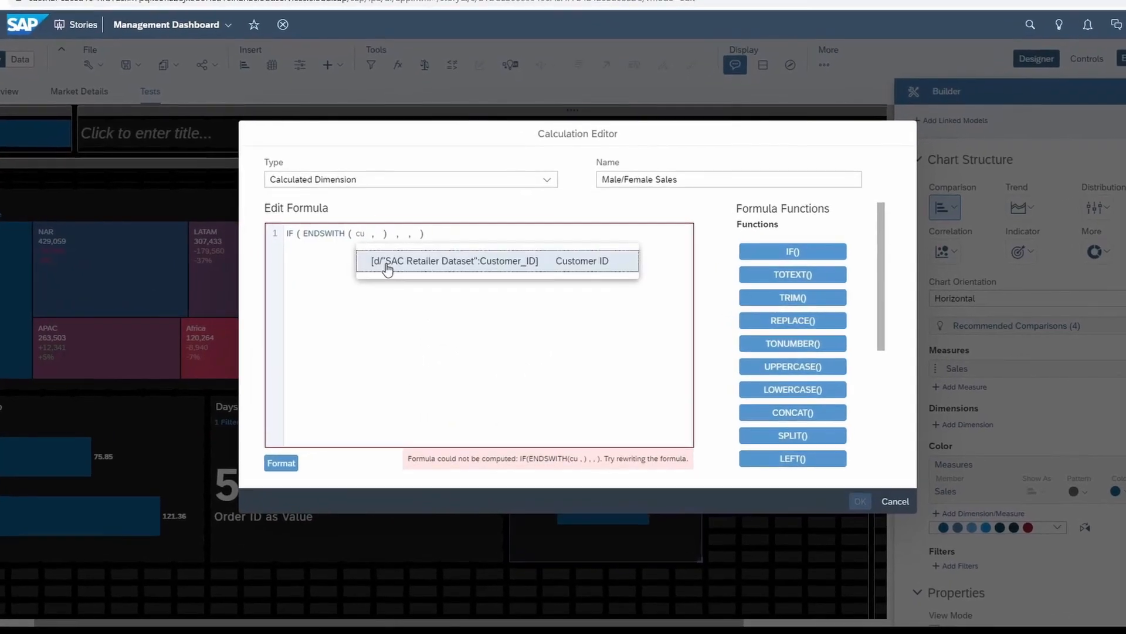
{"action": "left_click", "coordinate": [385, 263]}
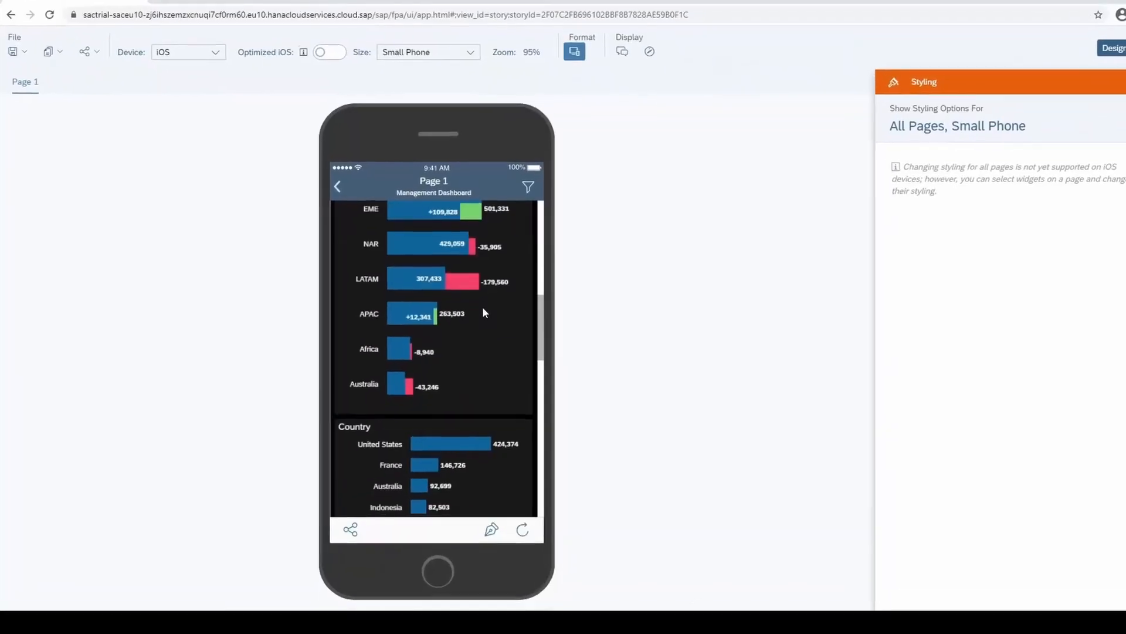
{"action": "scroll", "coordinate": [485, 313], "scroll_direction": "up", "scroll_amount": 1}
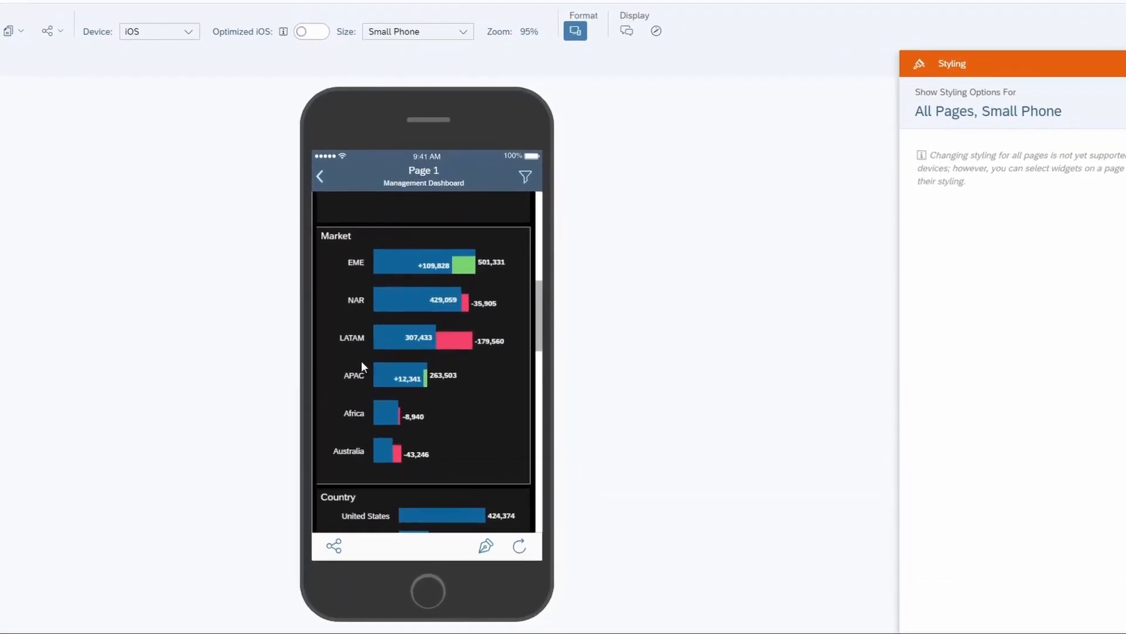